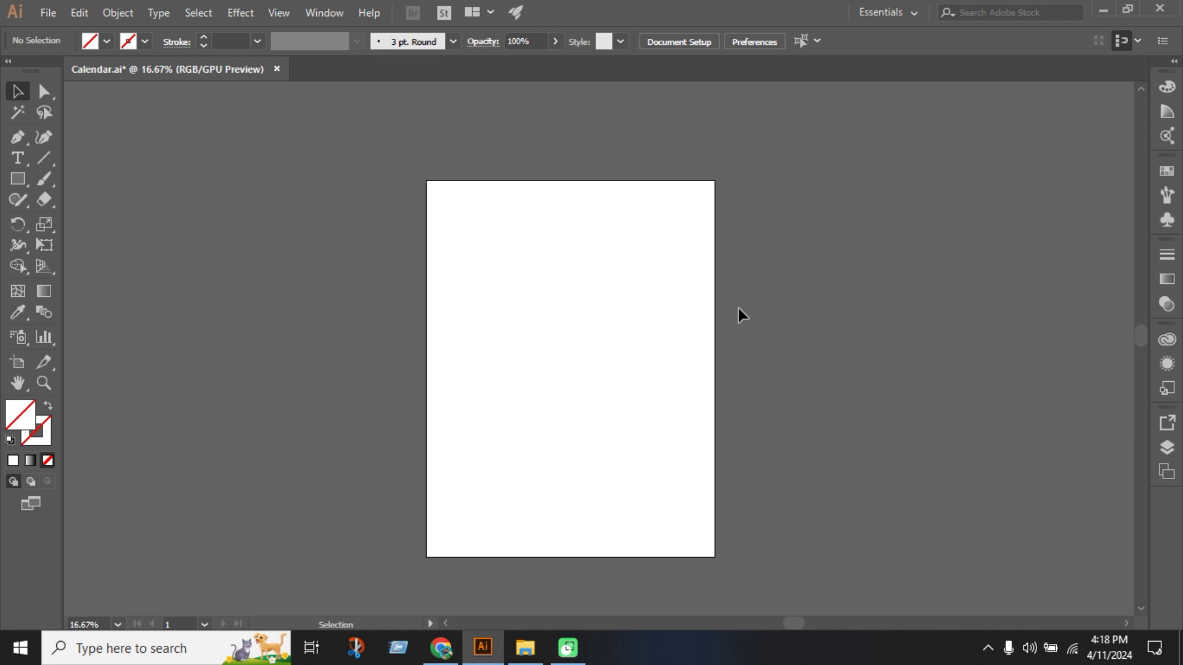
Draw a rectangle spanning the artboard's full width over a bit less than its upper half and fill it black.
{"action": "left_click_drag", "start_coordinate": [14, 175], "coordinate": [58, 178]}
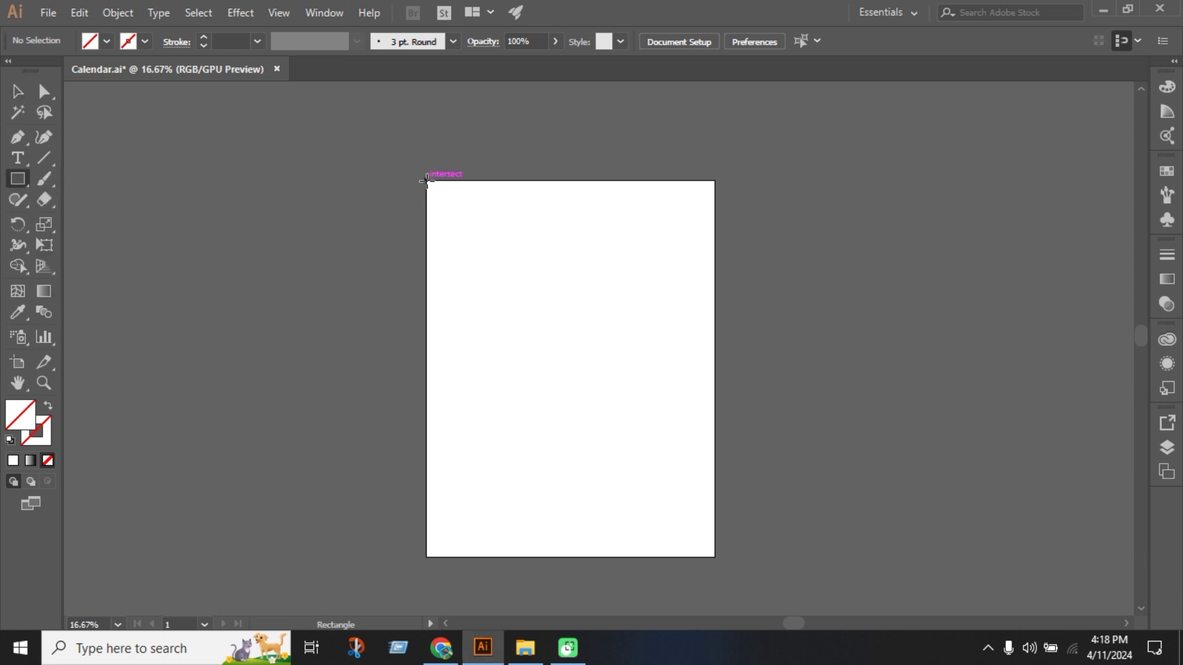
{"action": "left_click_drag", "start_coordinate": [427, 181], "coordinate": [714, 342]}
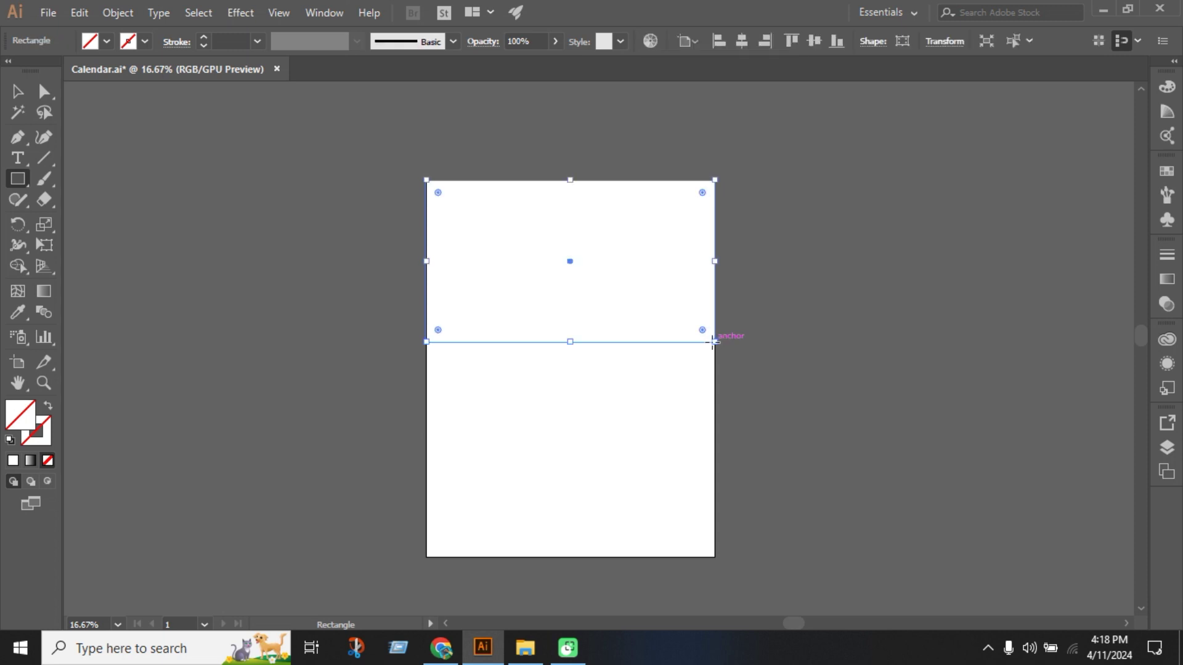
{"action": "left_click", "coordinate": [107, 41]}
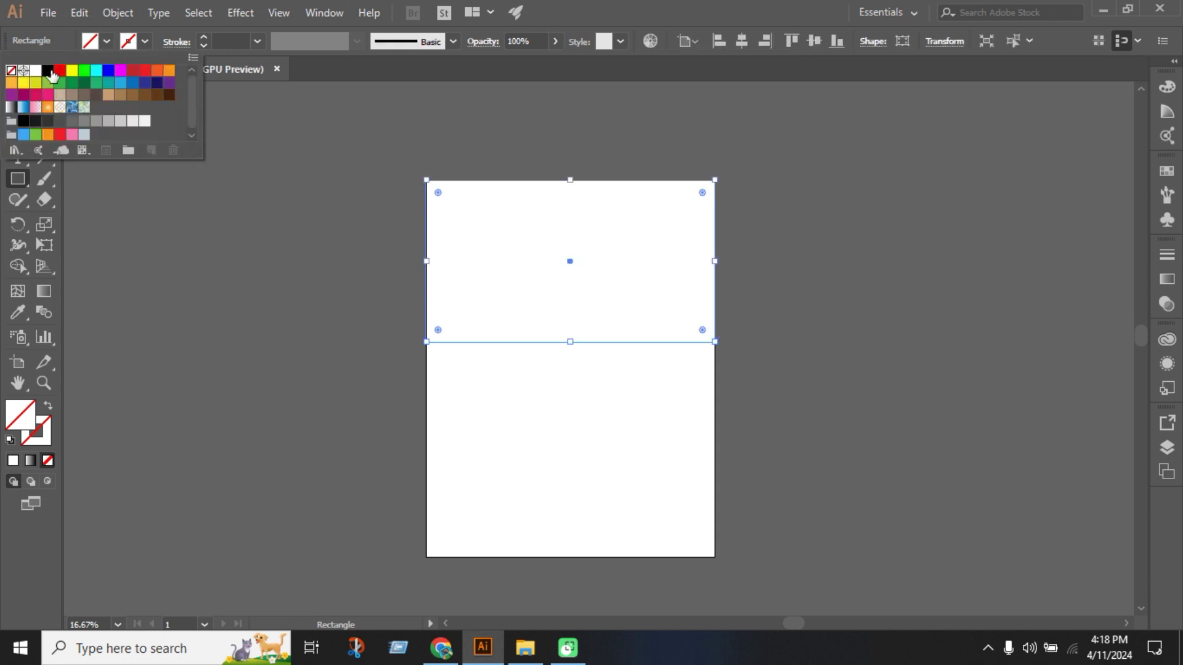
{"action": "left_click", "coordinate": [47, 70]}
{"action": "left_click", "coordinate": [21, 93]}
{"action": "left_click", "coordinate": [251, 232]}
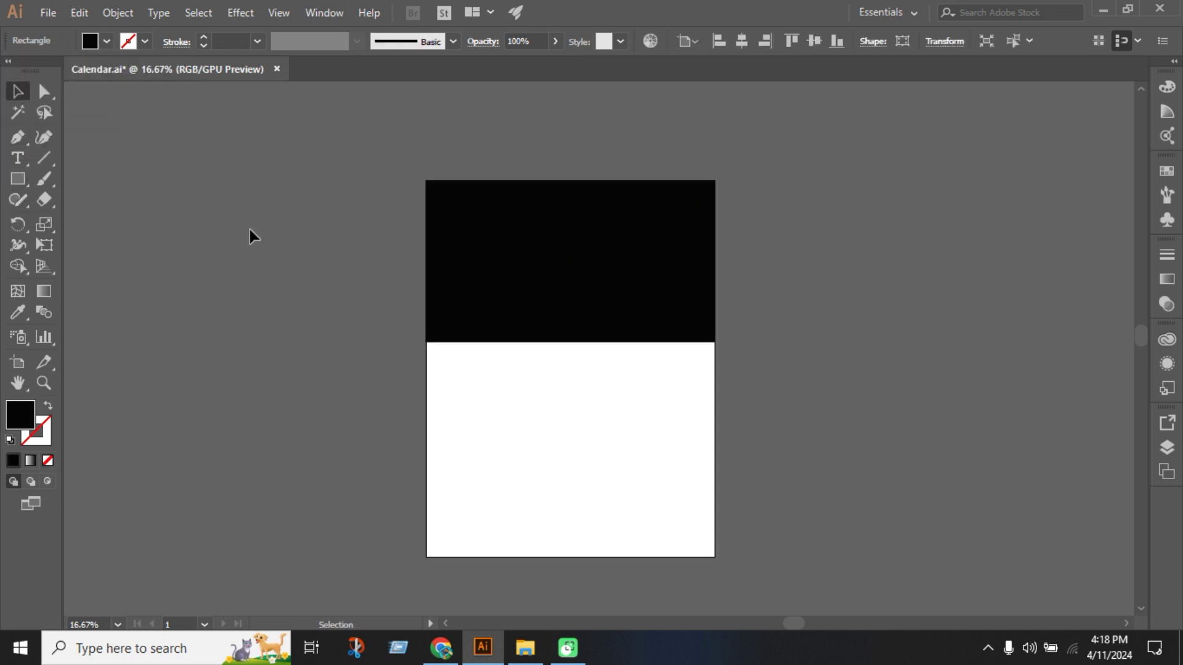
{"action": "left_click", "coordinate": [629, 279]}
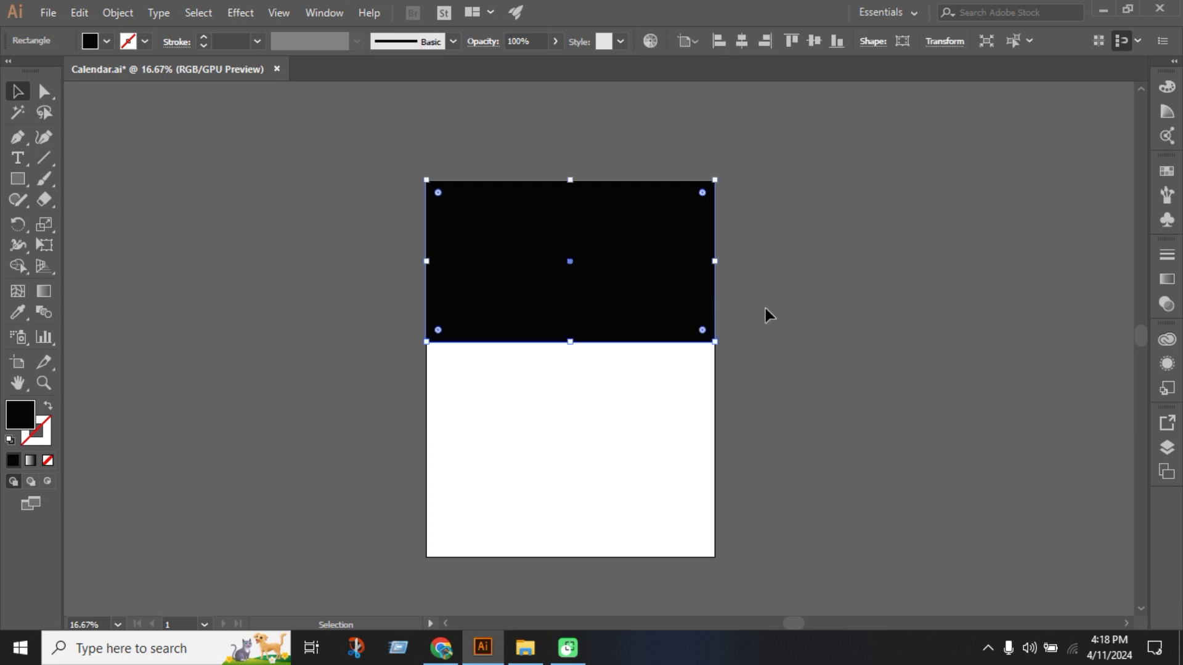
{"action": "left_click", "coordinate": [800, 330]}
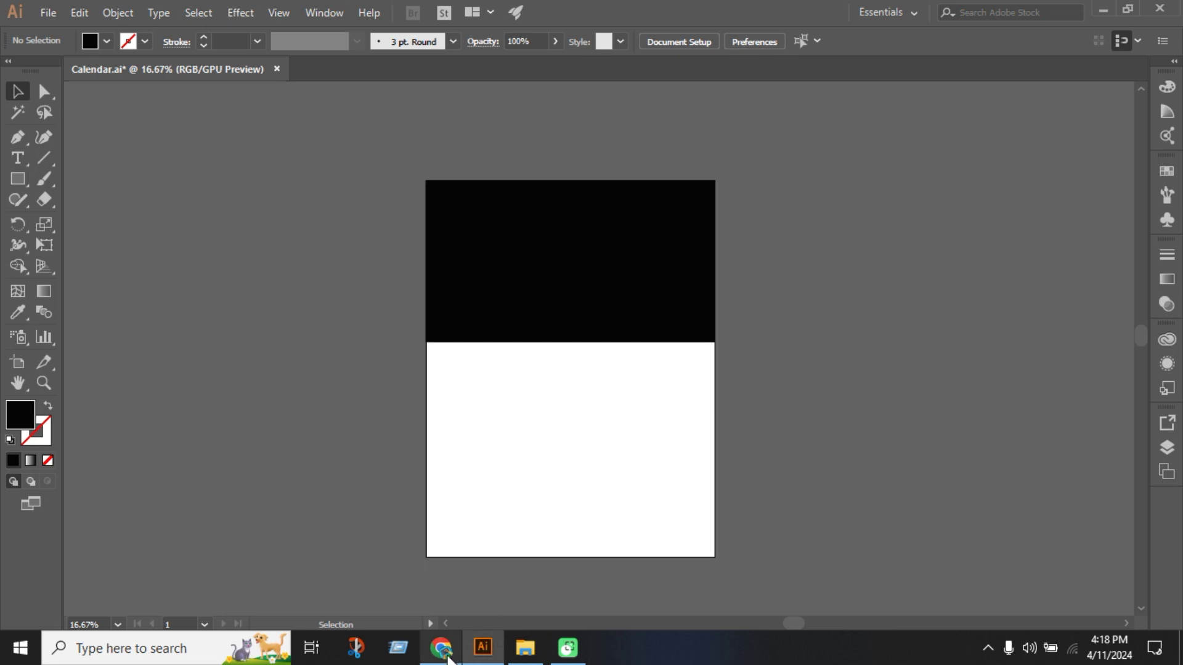
Switch to Chrome and download the pink and red rose photo by Pixabay from the Pexels search results.
{"action": "left_click", "coordinate": [441, 648]}
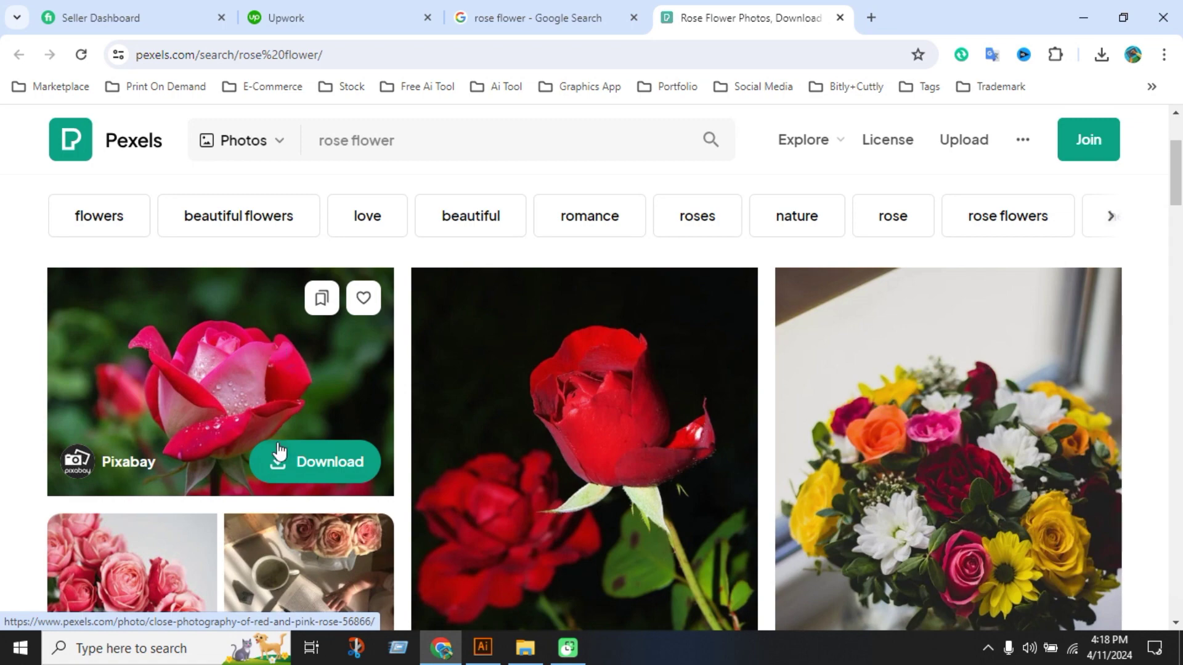
{"action": "left_click", "coordinate": [287, 471]}
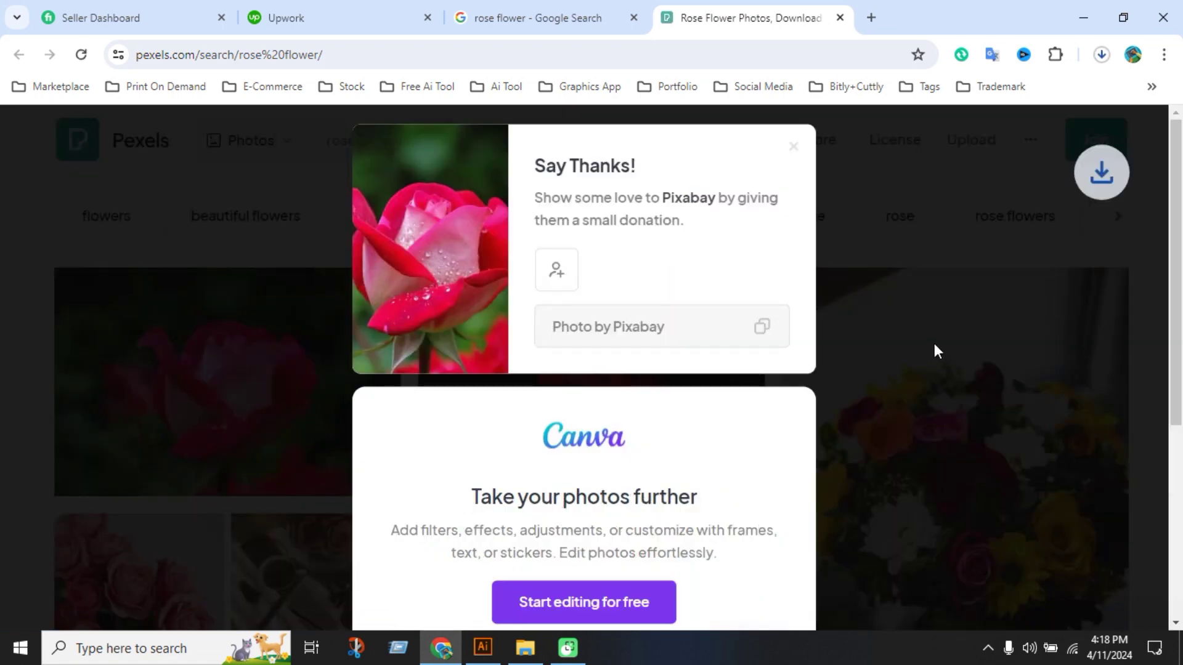
{"action": "left_click", "coordinate": [1102, 56]}
{"action": "left_click", "coordinate": [274, 191]}
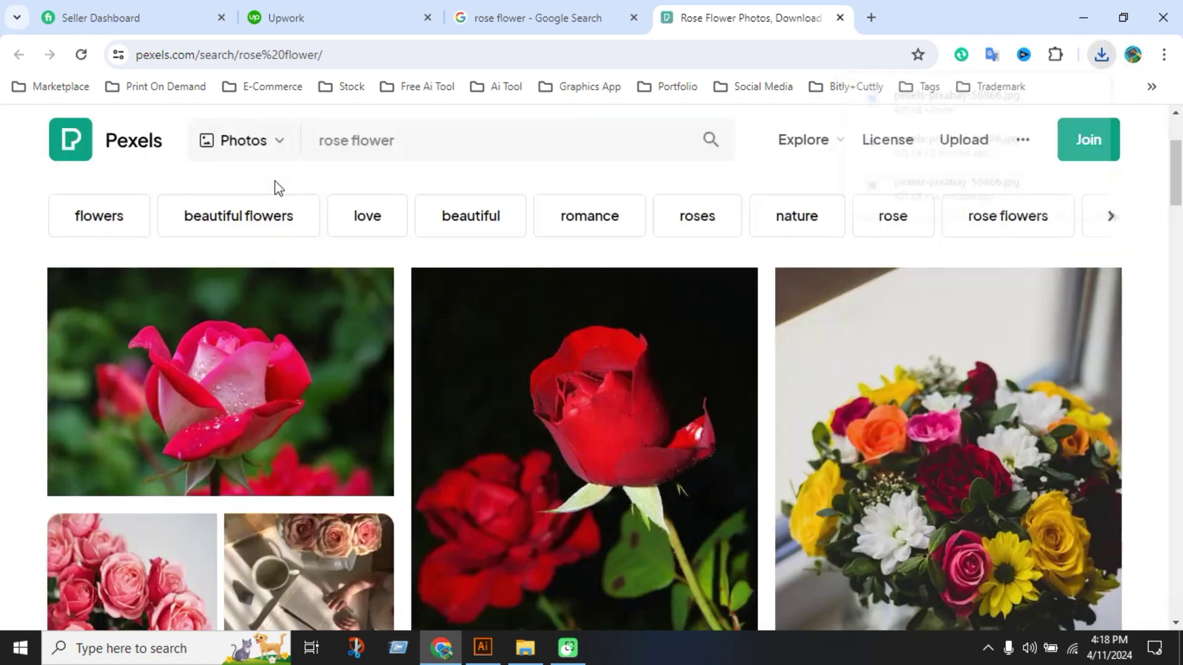
Switch to Illustrator and place pexels-pixabay-56866.jpg from Downloads so it covers the black rectangle with some overhang on every side.
{"action": "left_click", "coordinate": [483, 648]}
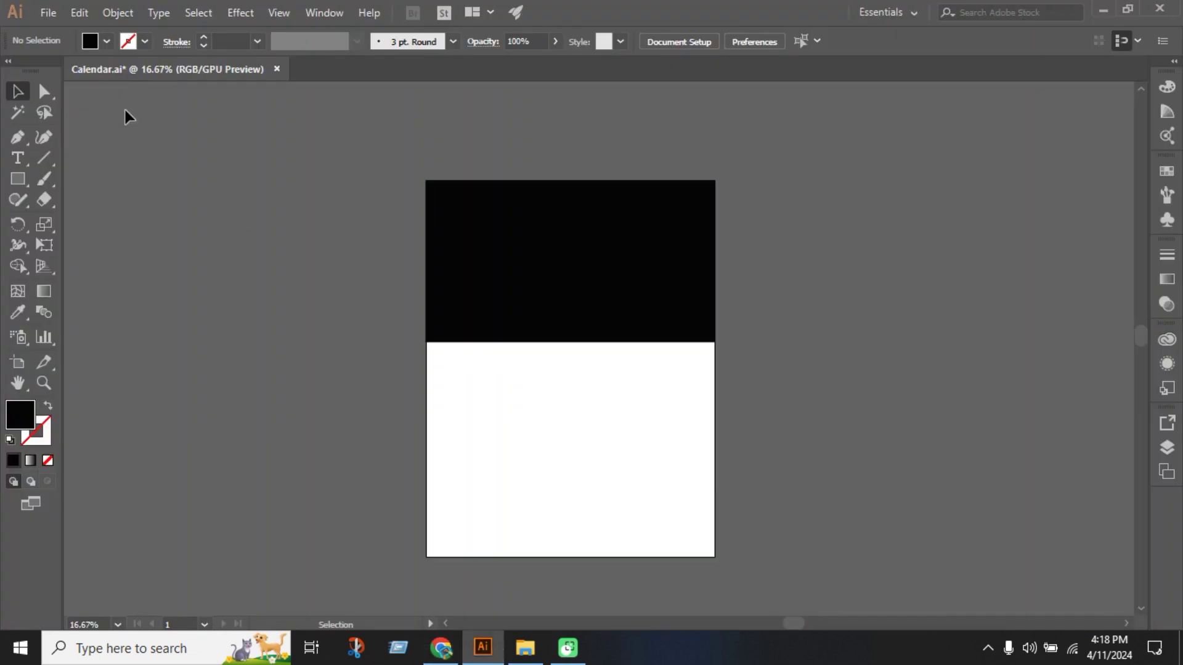
{"action": "left_click", "coordinate": [50, 17]}
{"action": "left_click", "coordinate": [88, 291]}
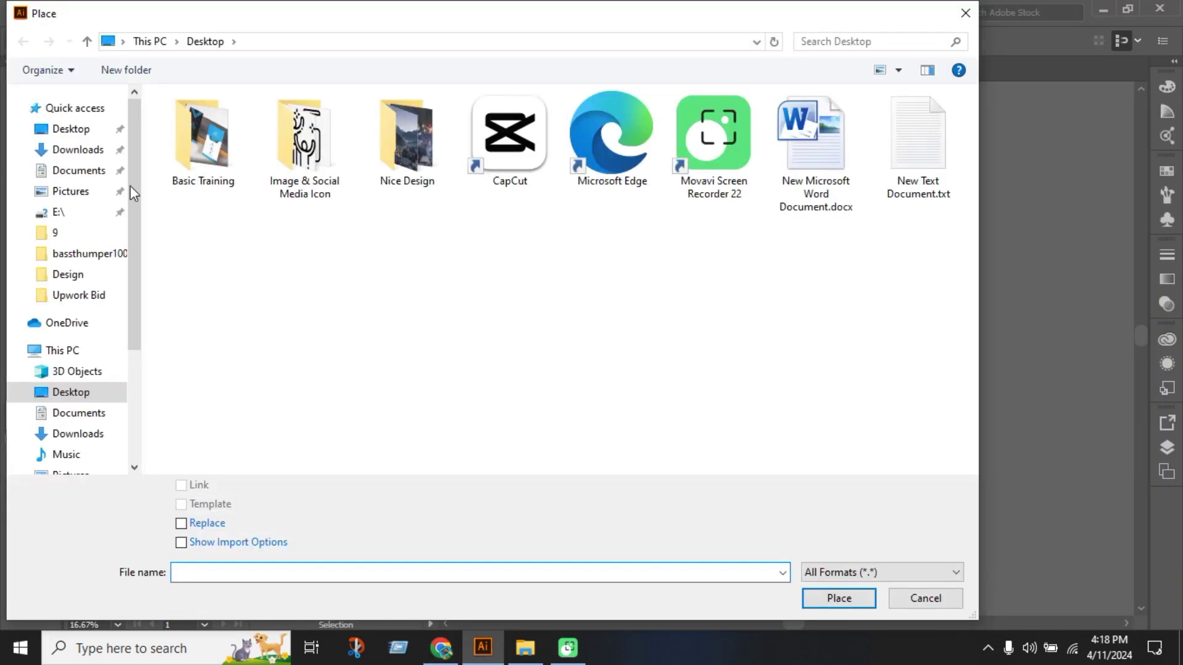
{"action": "left_click", "coordinate": [97, 151]}
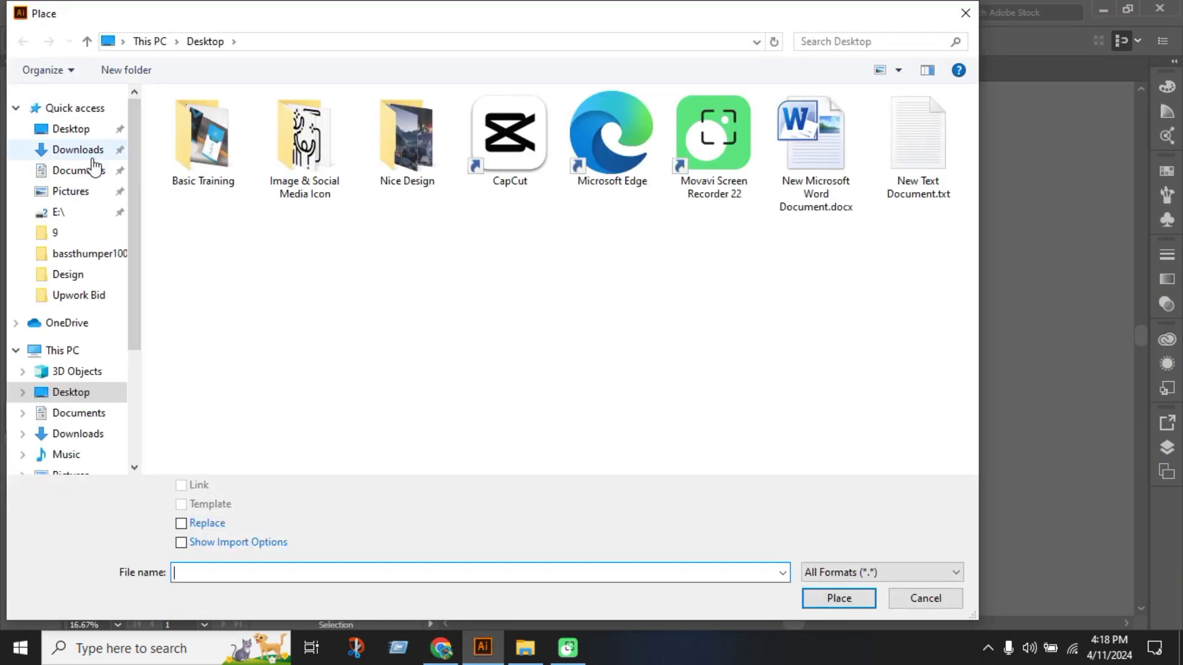
{"action": "double_click", "coordinate": [195, 171]}
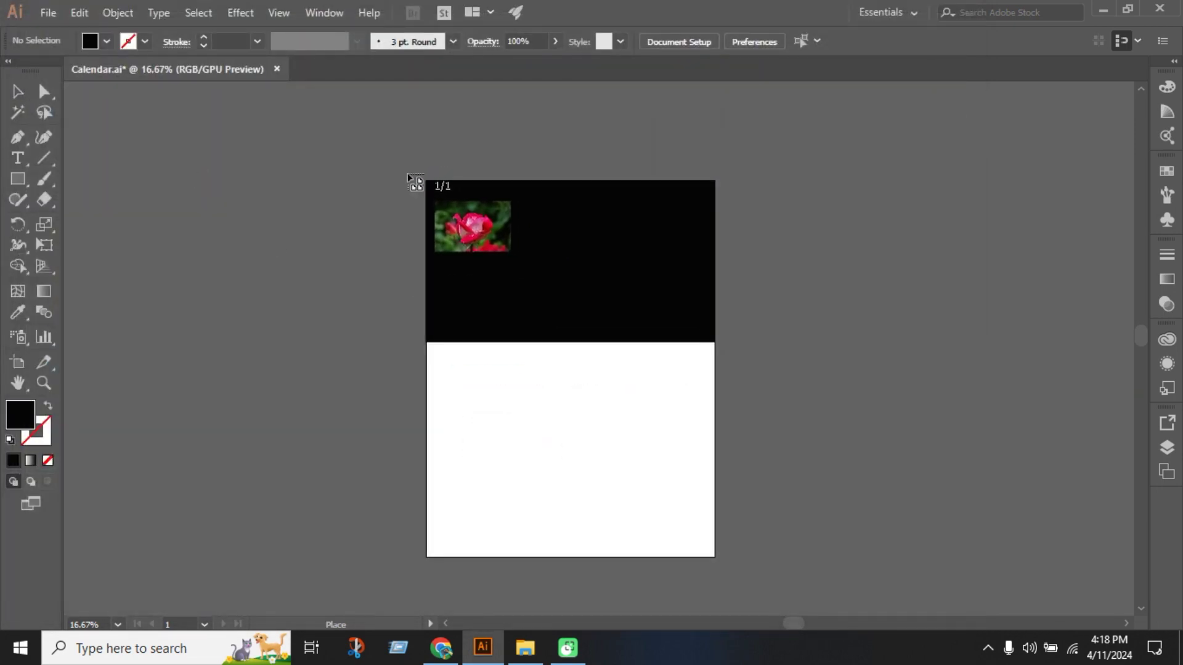
{"action": "left_click_drag", "start_coordinate": [521, 285], "coordinate": [699, 361]}
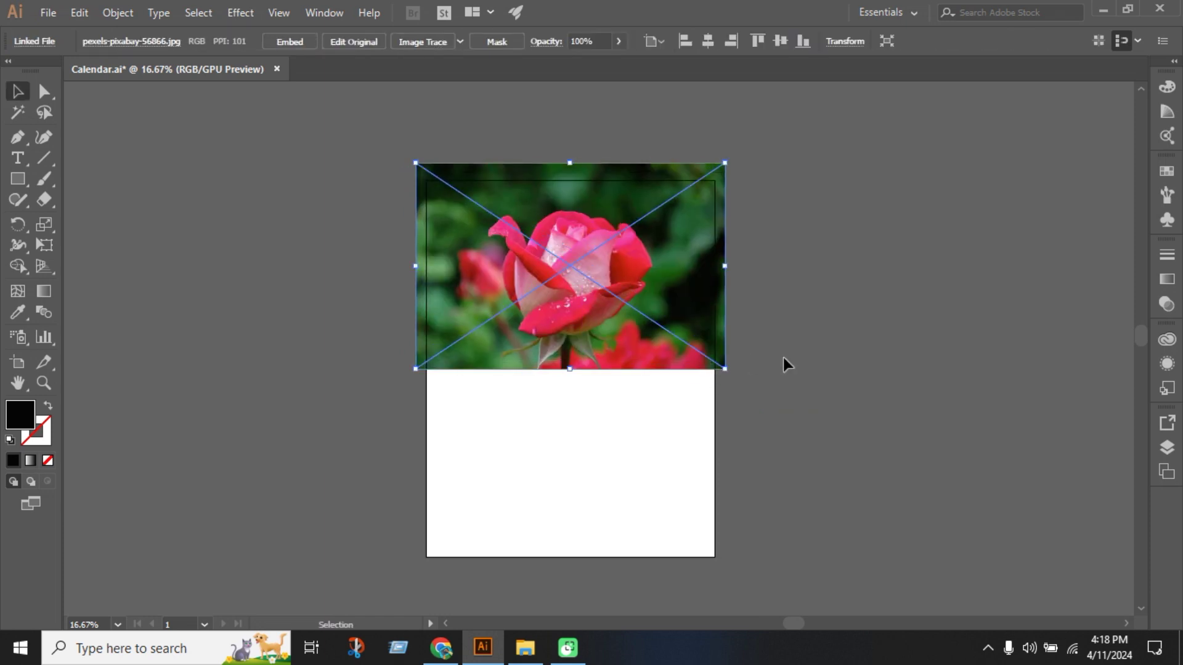
{"action": "left_click", "coordinate": [809, 366]}
Send the rose photo to the back, behind the black rectangle.
{"action": "right_click", "coordinate": [634, 226]}
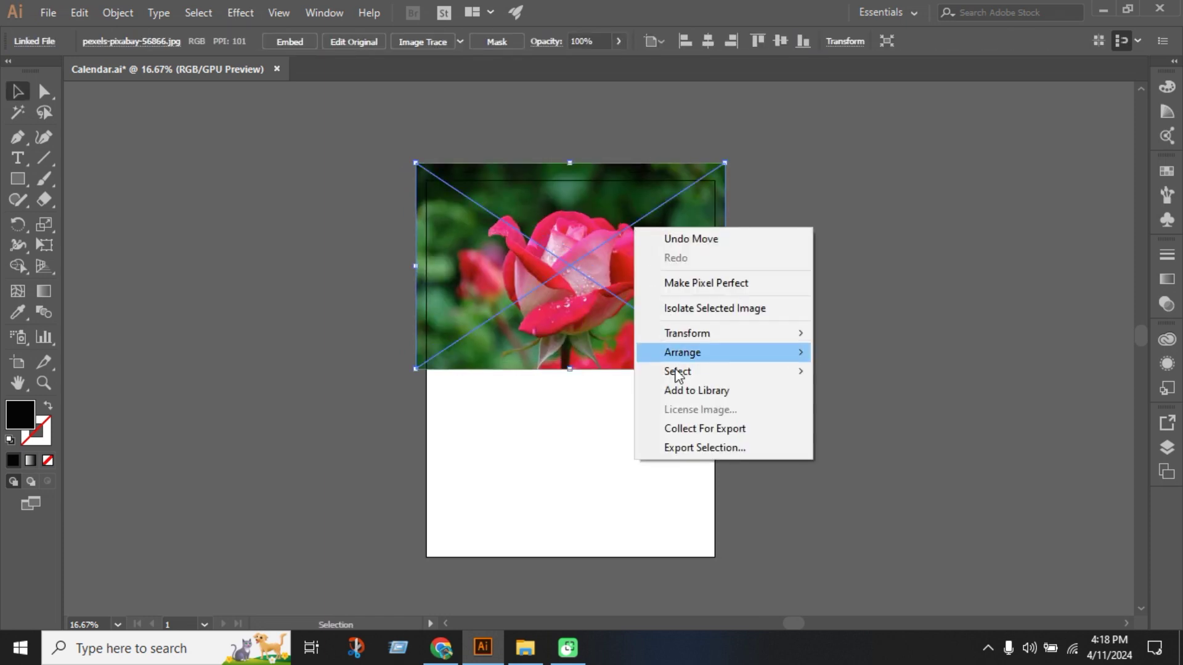
{"action": "mouse_move", "coordinate": [693, 361]}
{"action": "left_click", "coordinate": [854, 410]}
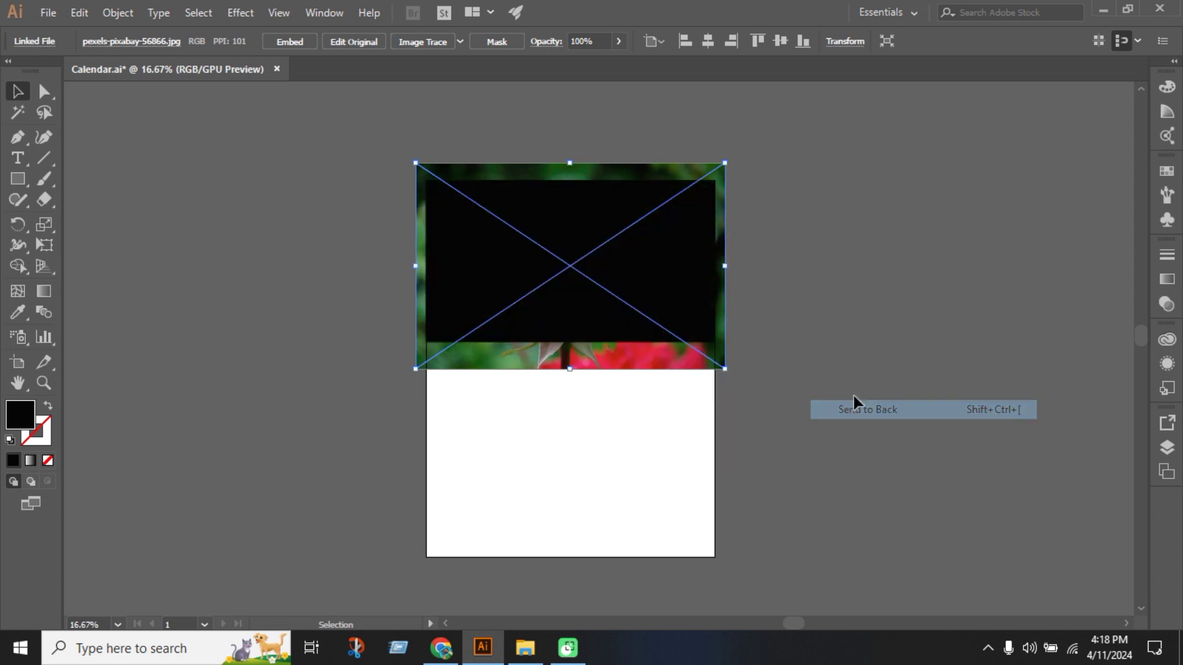
{"action": "left_click", "coordinate": [859, 318]}
Make a clipping mask from the rose photo and the black rectangle.
{"action": "left_click_drag", "start_coordinate": [855, 313], "coordinate": [562, 230]}
{"action": "right_click", "coordinate": [587, 226]}
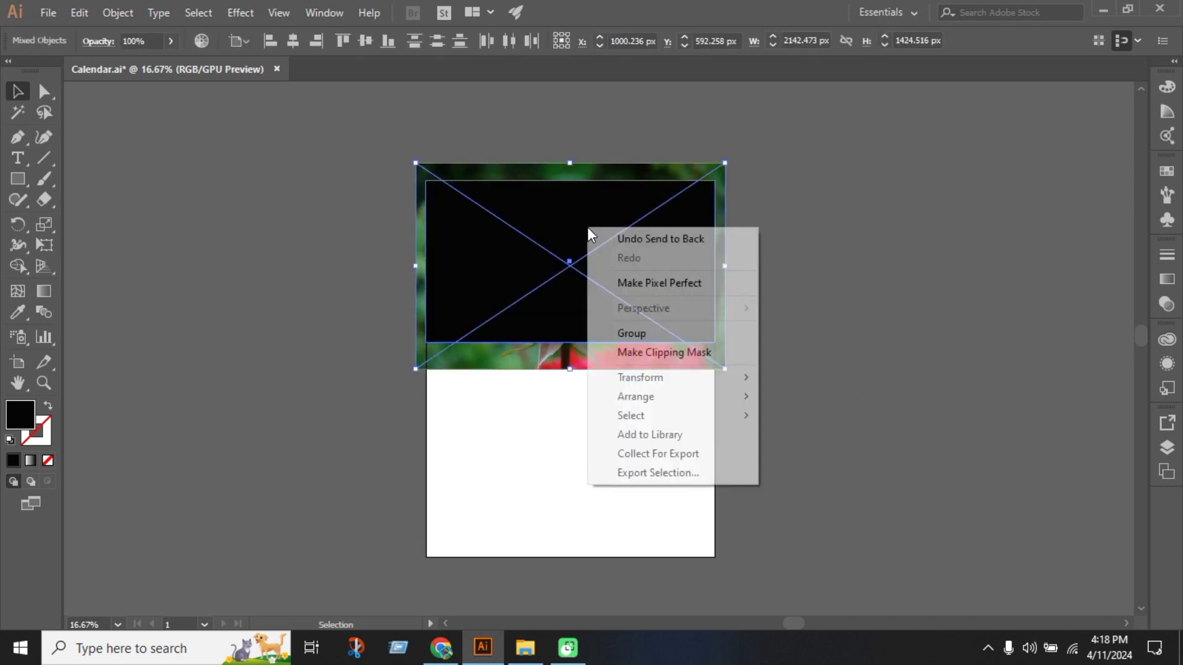
{"action": "left_click", "coordinate": [647, 352]}
{"action": "left_click", "coordinate": [821, 352]}
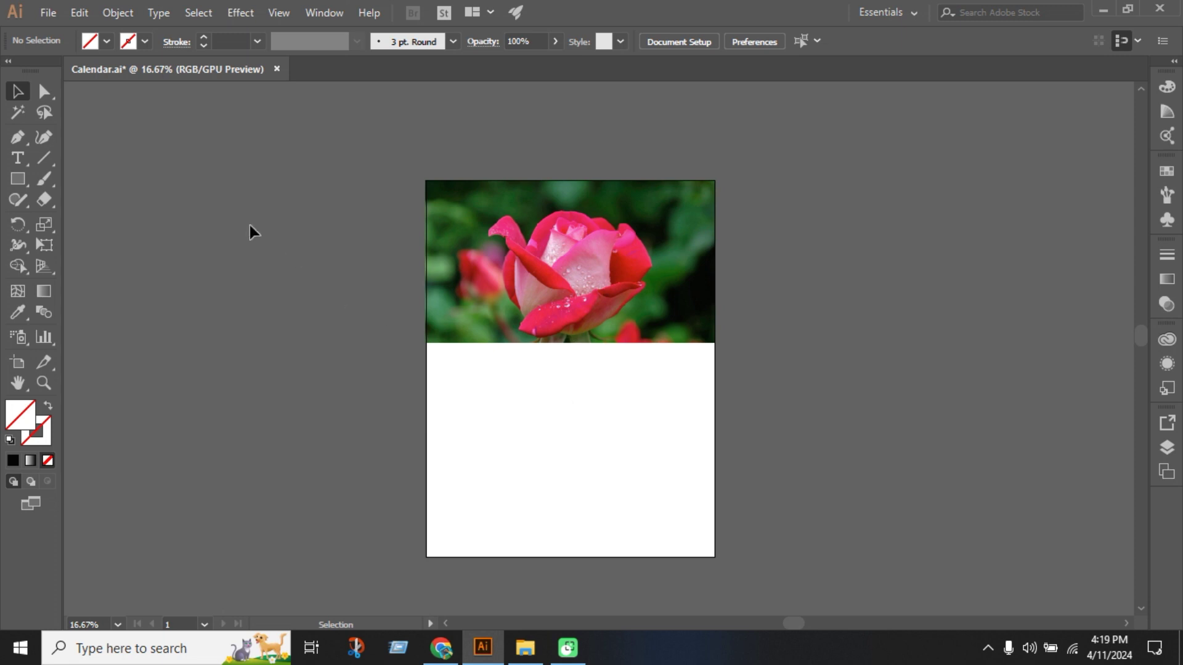
Save the document to the Desktop as Calendar.ai in Illustrator CC format without including linked files, and close it.
{"action": "left_click", "coordinate": [50, 14]}
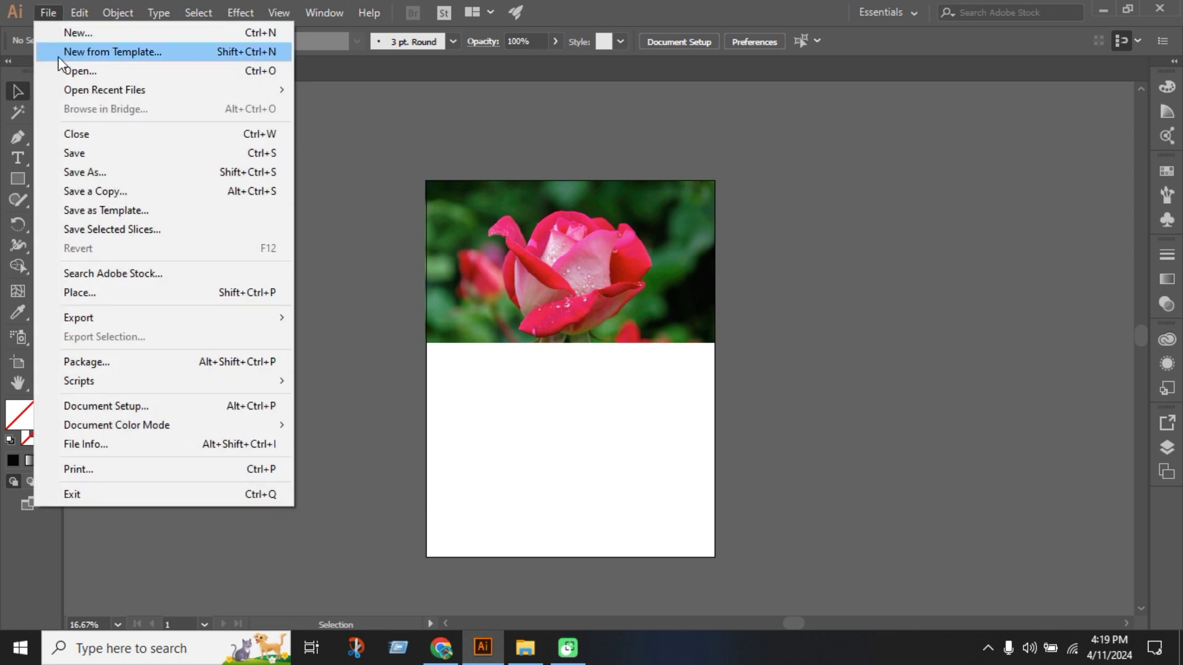
{"action": "left_click", "coordinate": [84, 176]}
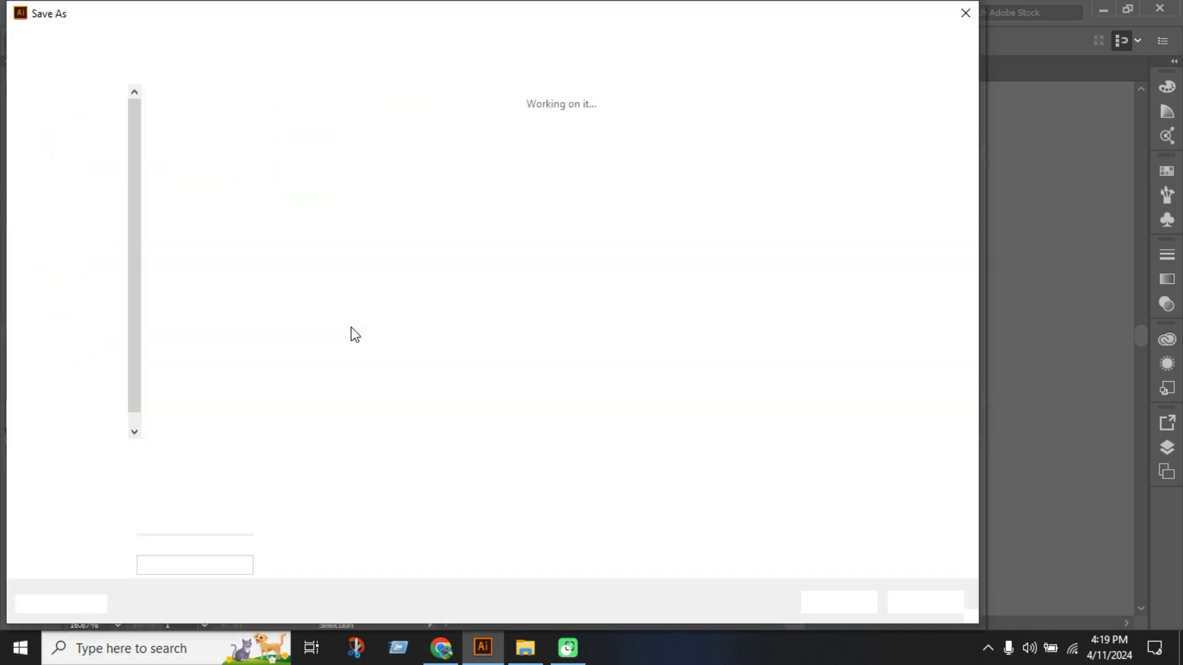
{"action": "left_click", "coordinate": [69, 131]}
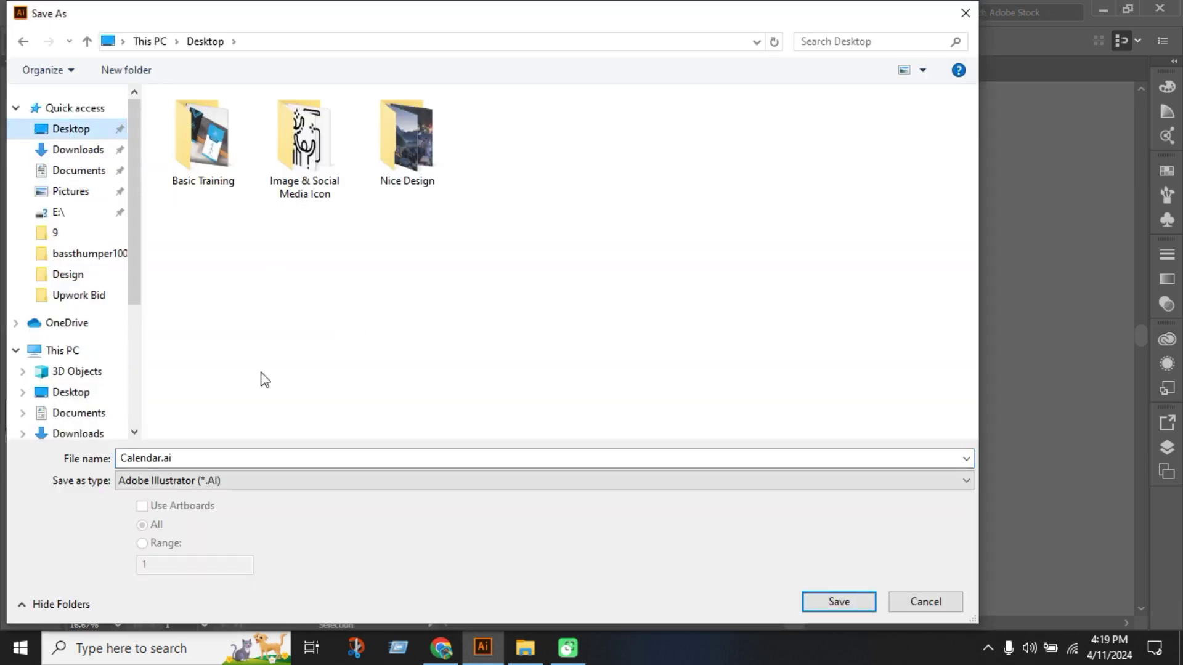
{"action": "left_click", "coordinate": [186, 461]}
{"action": "left_click", "coordinate": [241, 462]}
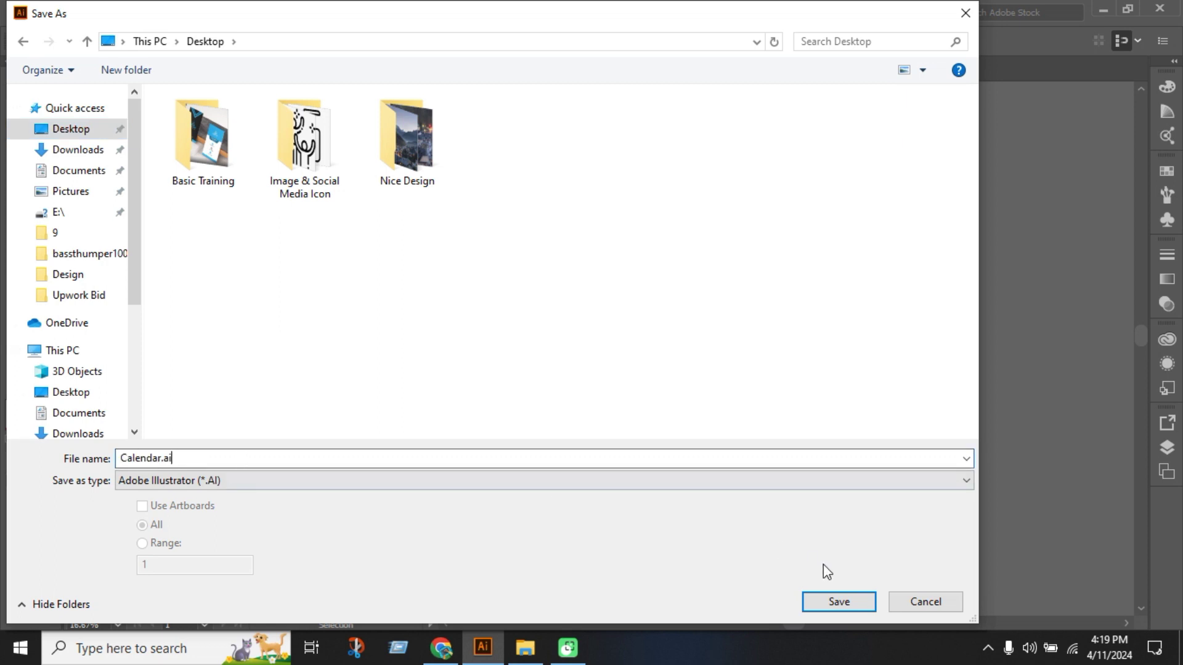
{"action": "left_click", "coordinate": [835, 602]}
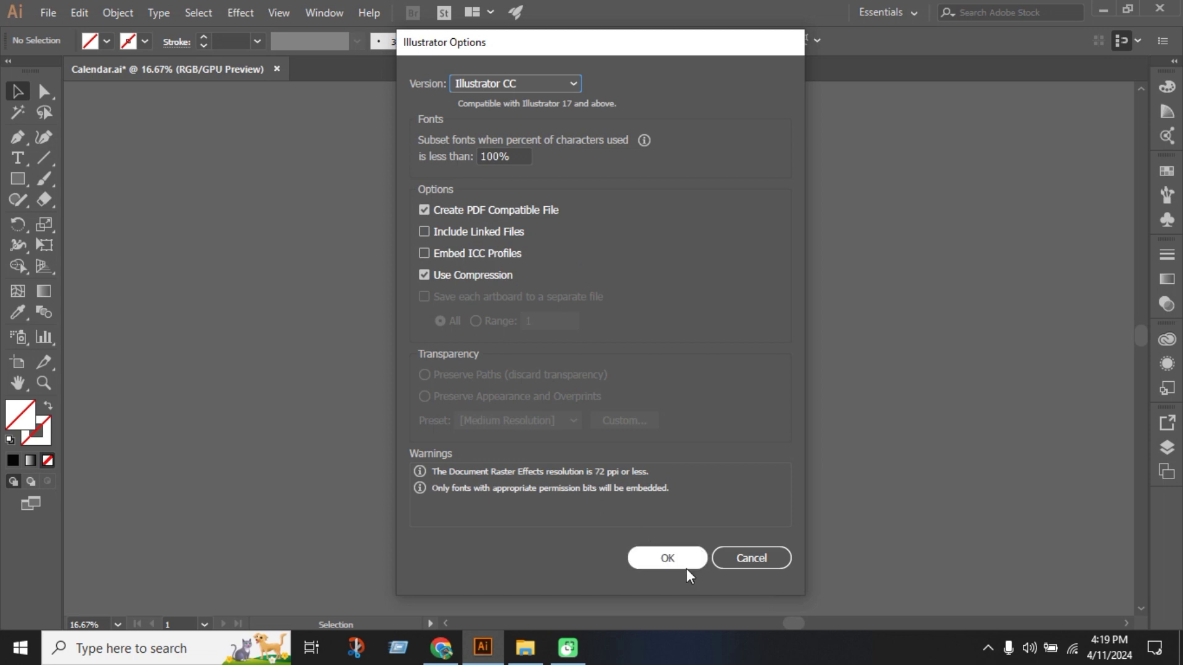
{"action": "left_click", "coordinate": [689, 558]}
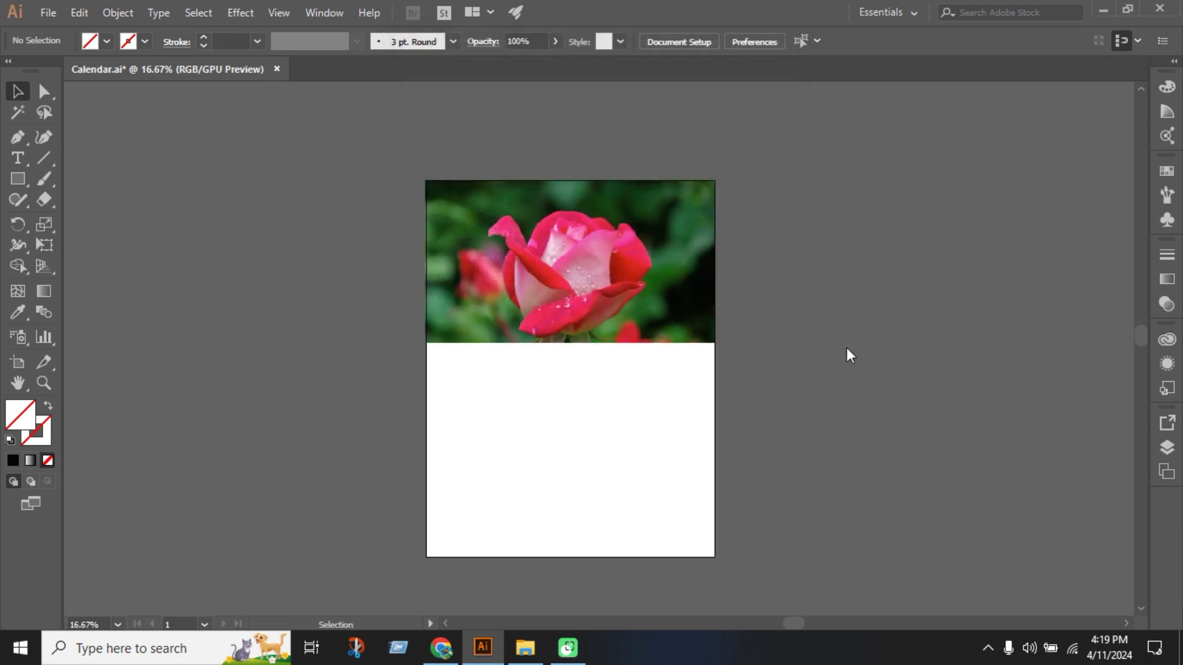
{"action": "left_click", "coordinate": [272, 68]}
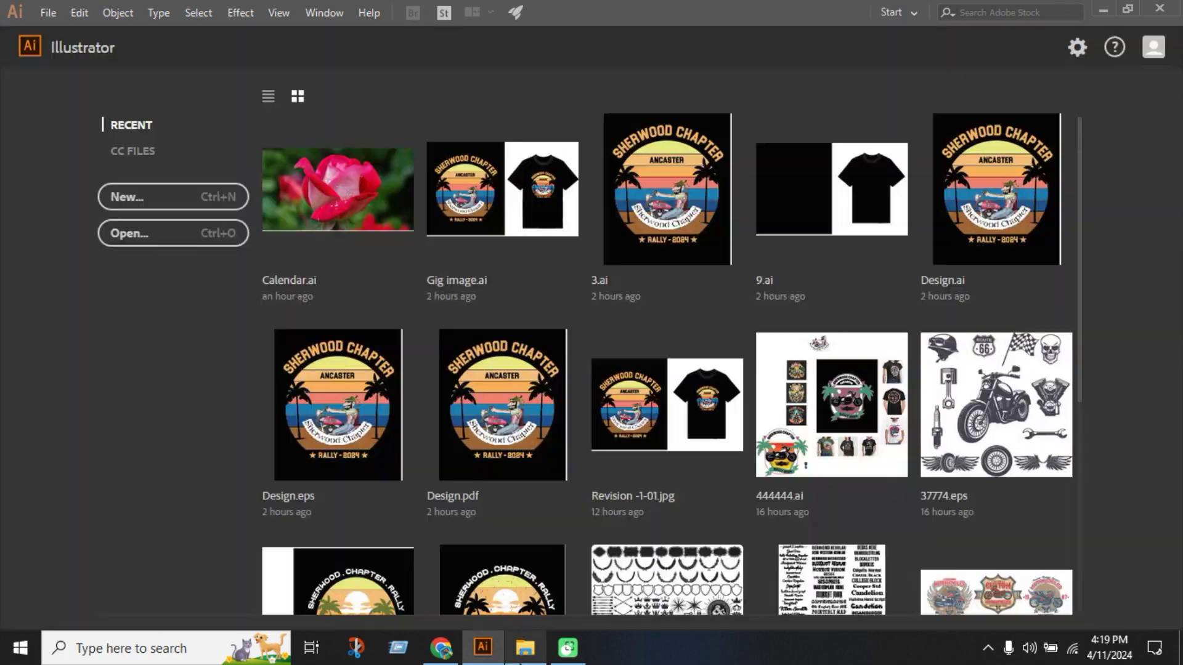
Switch to File Explorer and delete pexels-pixabay-56866.jpg from the Downloads folder.
{"action": "left_click", "coordinate": [525, 647]}
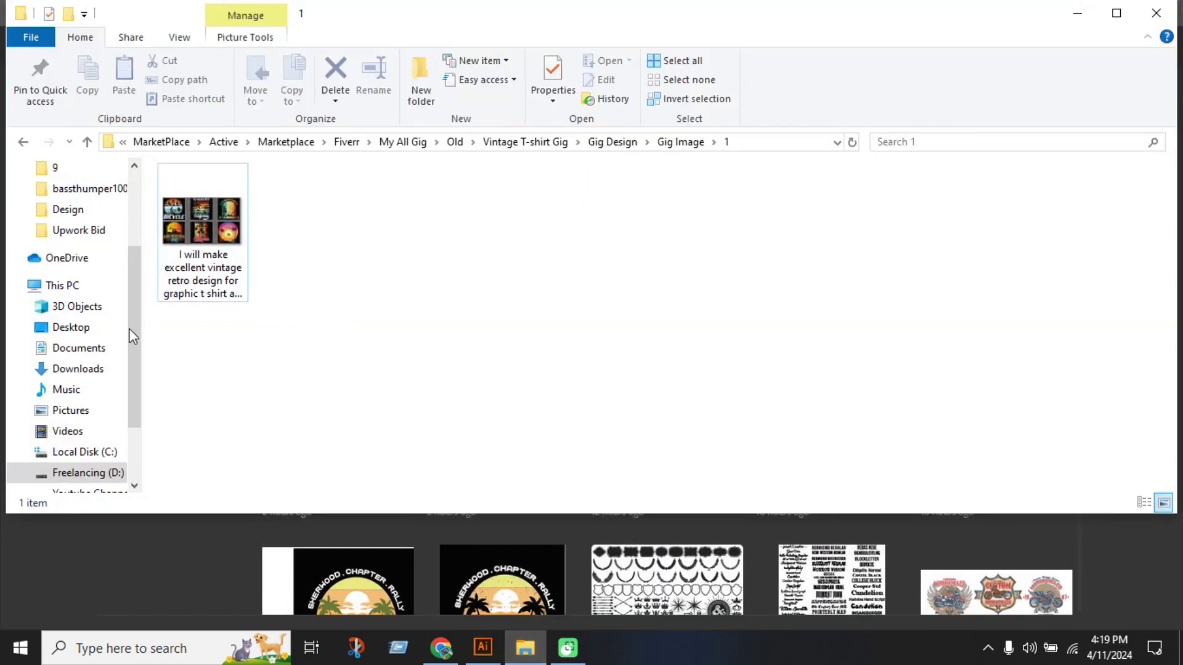
{"action": "left_click", "coordinate": [68, 370]}
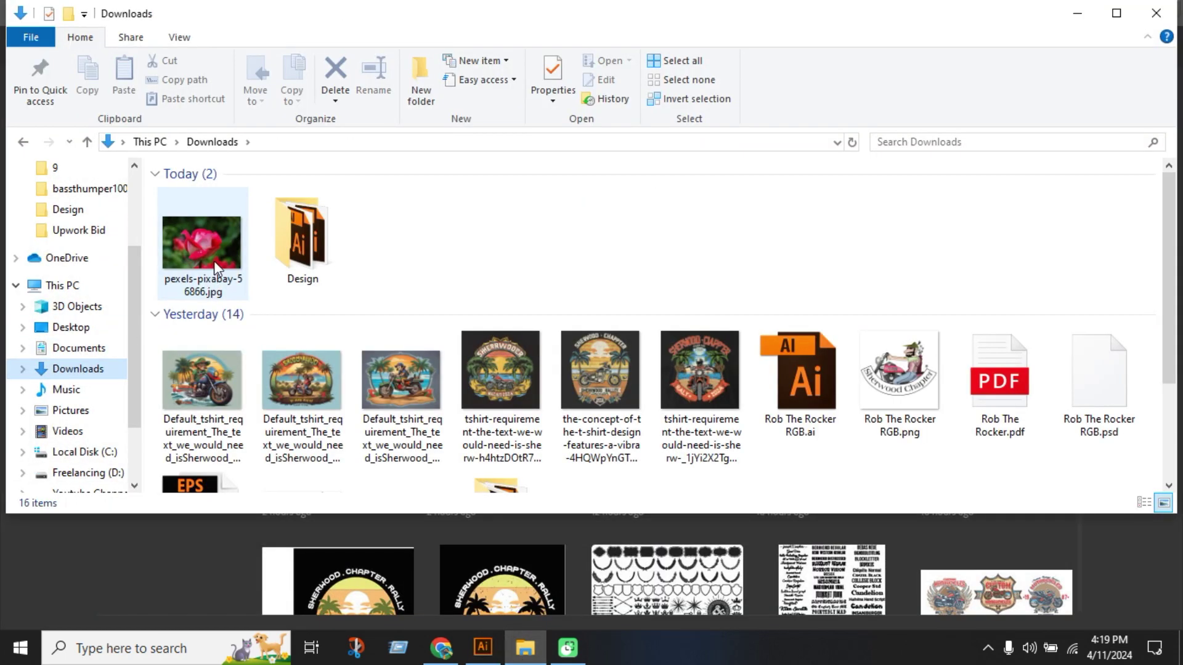
{"action": "left_click", "coordinate": [213, 261]}
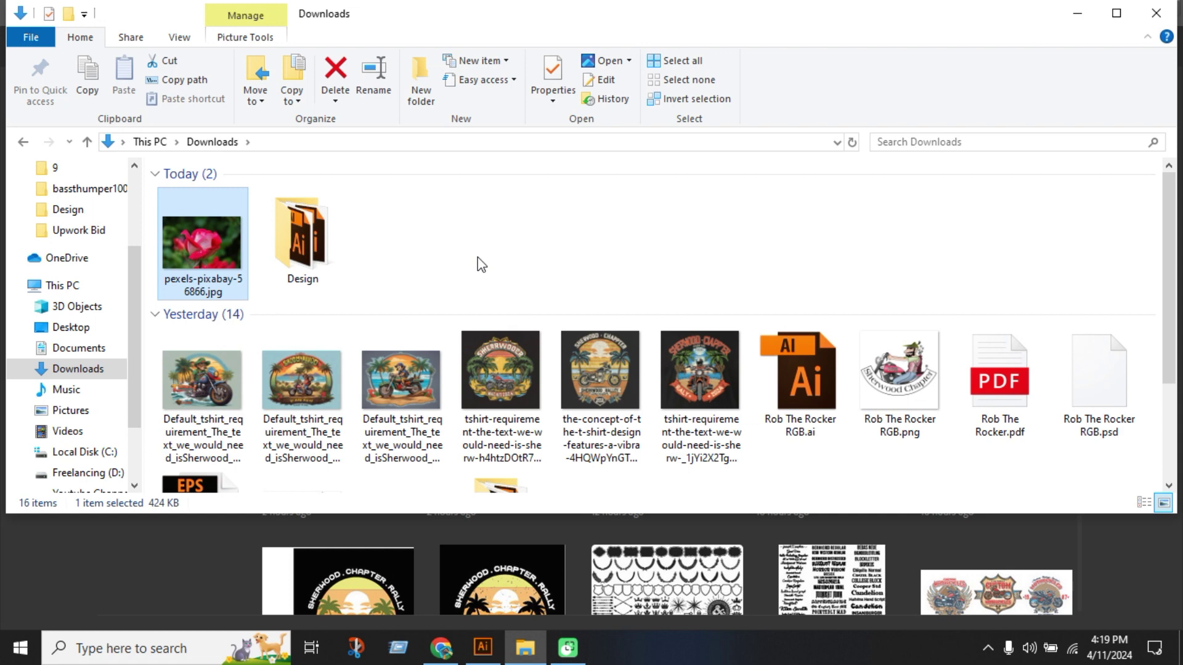
{"action": "key", "text": "Delete"}
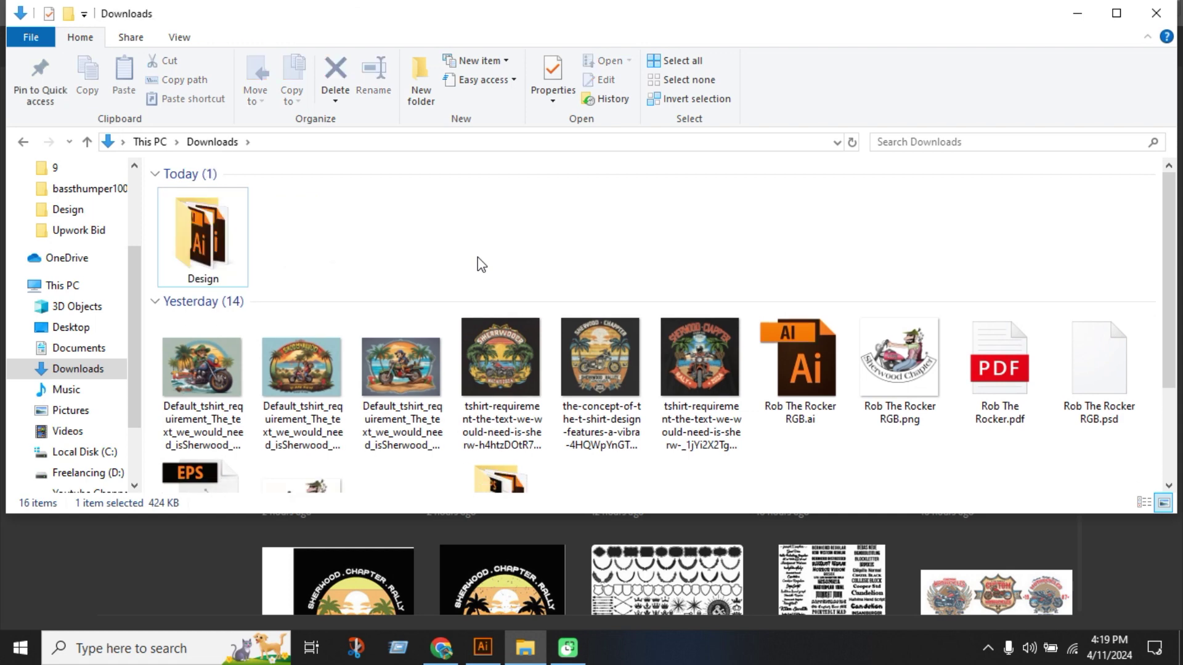
{"action": "left_click", "coordinate": [1078, 13]}
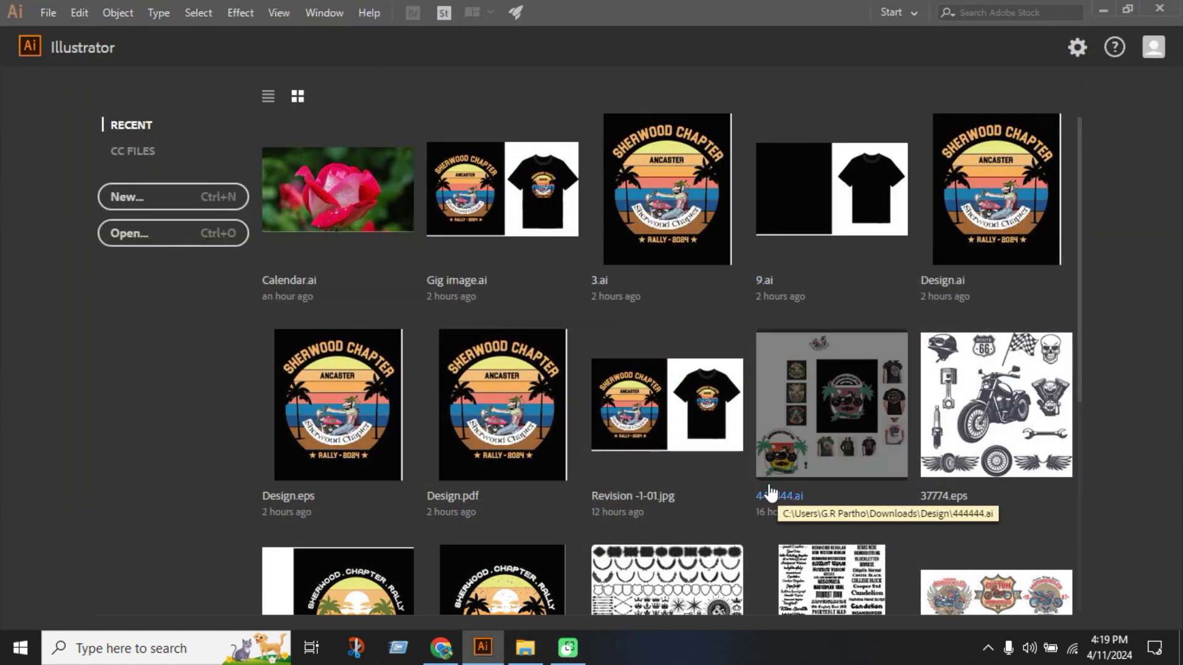
Reopen Calendar.ai from the recent files.
{"action": "left_click", "coordinate": [365, 233]}
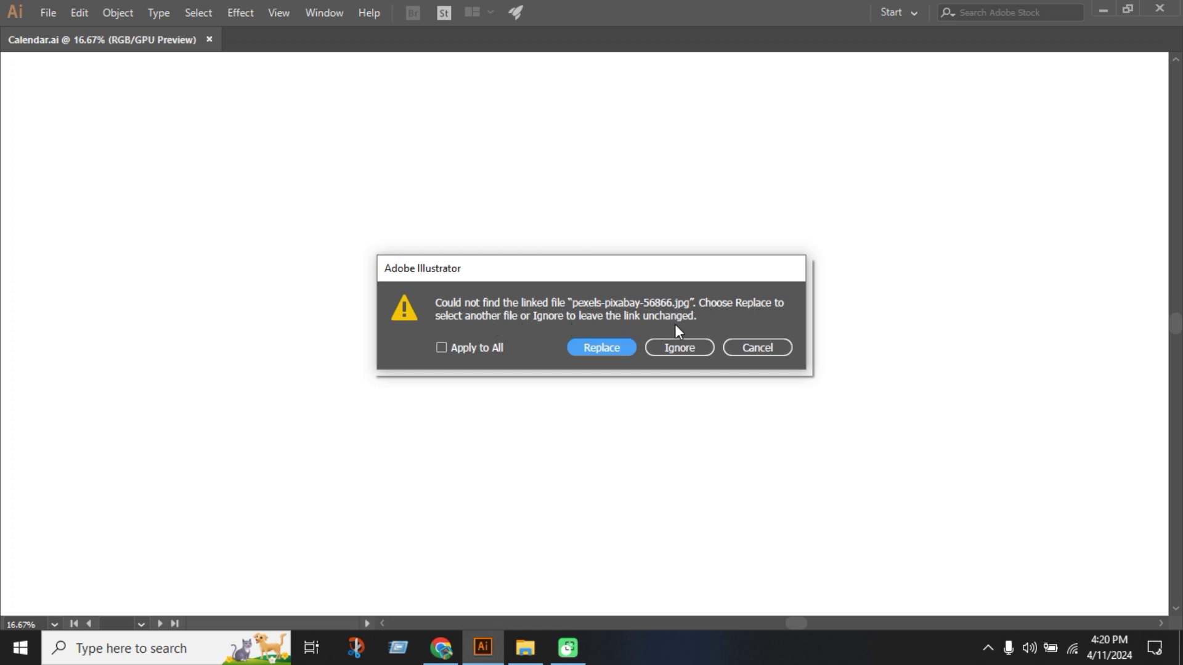
{"action": "left_click", "coordinate": [601, 347]}
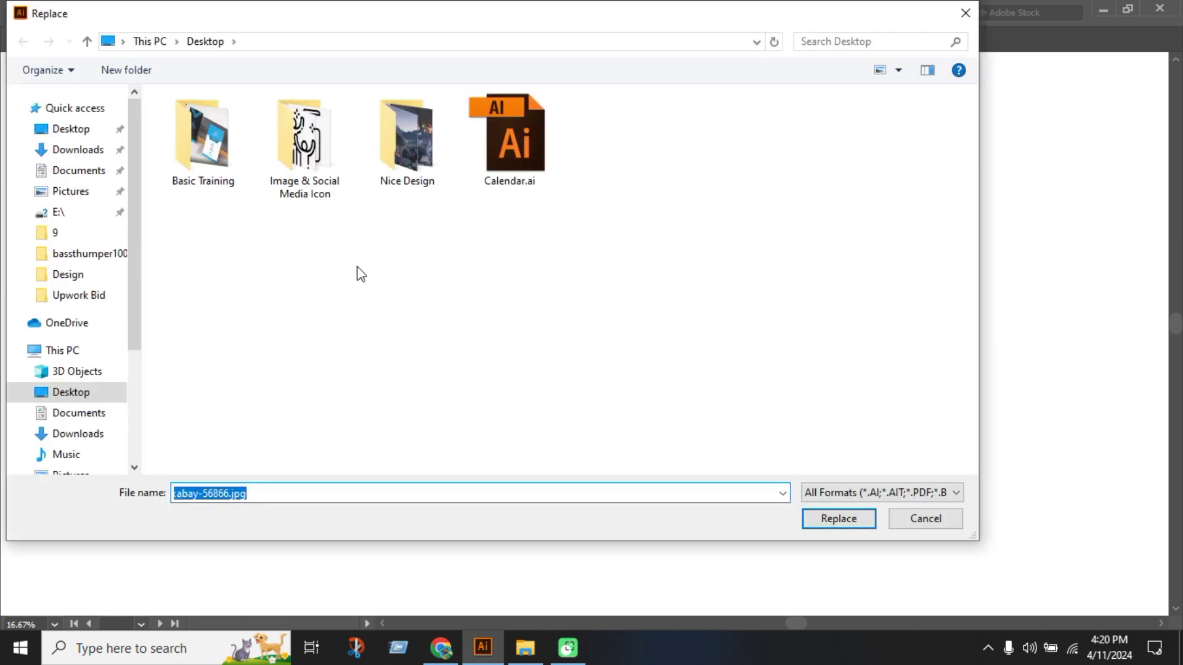
{"action": "left_click", "coordinate": [73, 150]}
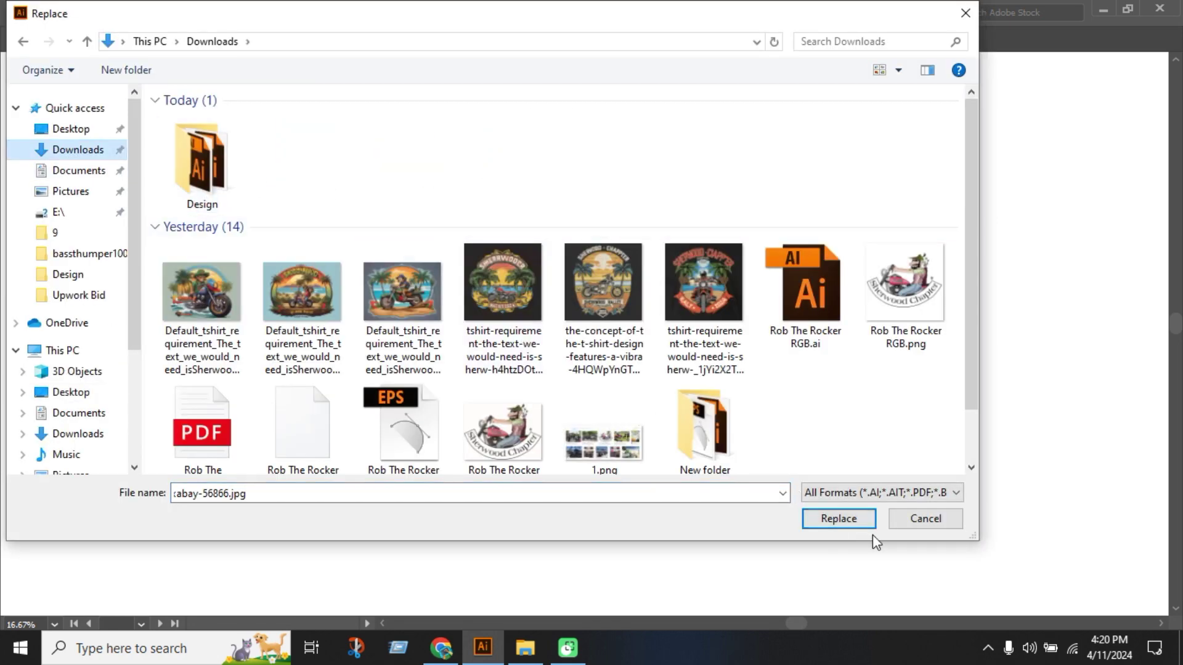
{"action": "left_click", "coordinate": [924, 519]}
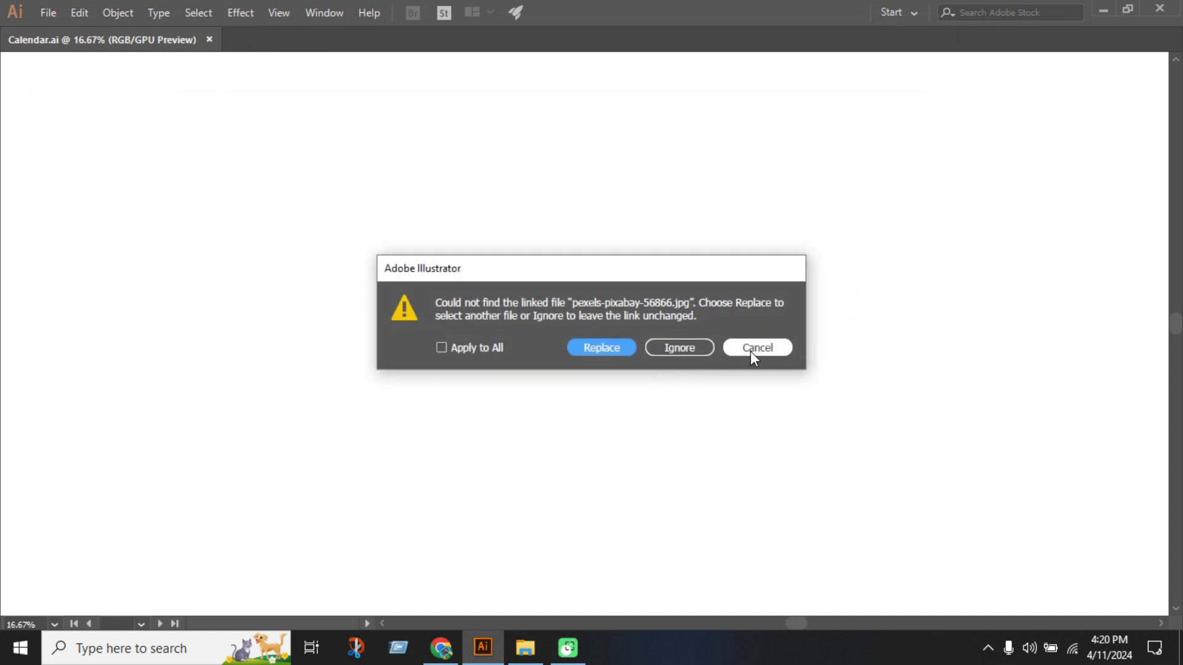
Ignore the missing link to pexels-pixabay-56866.jpg and finish opening the document.
{"action": "left_click", "coordinate": [689, 348]}
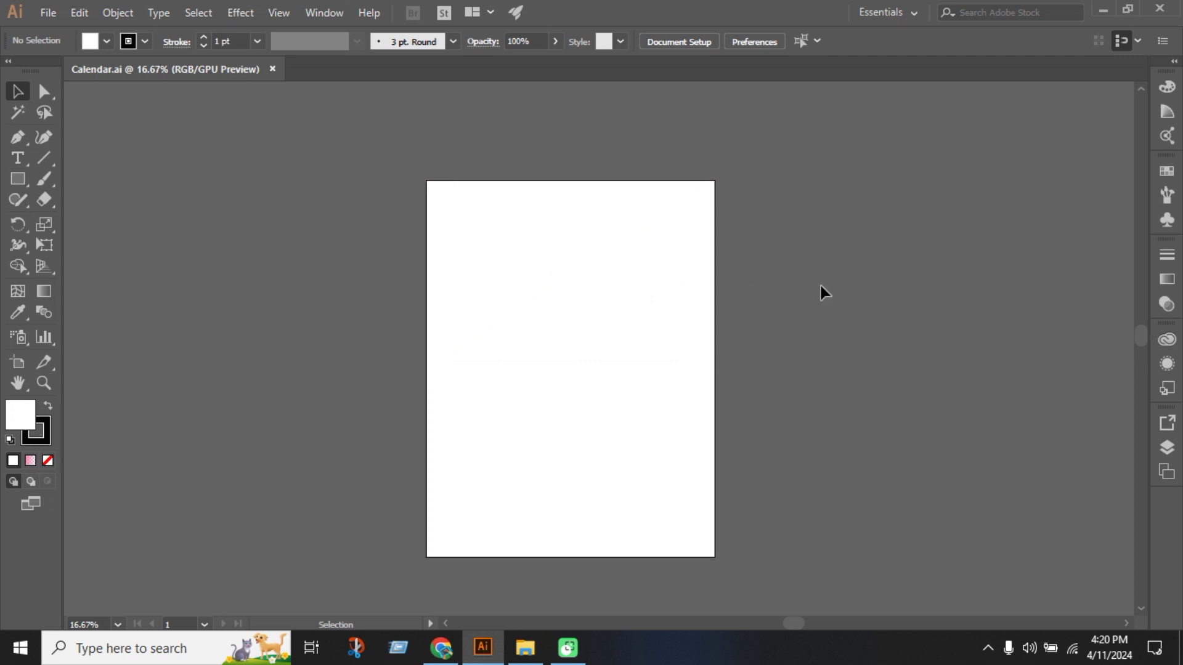
Delete the leftover artwork and draw a red-filled rectangle about 2000 by 1127 px across the upper part of the artboard.
{"action": "left_click_drag", "start_coordinate": [820, 286], "coordinate": [629, 259]}
{"action": "key", "text": "Delete"}
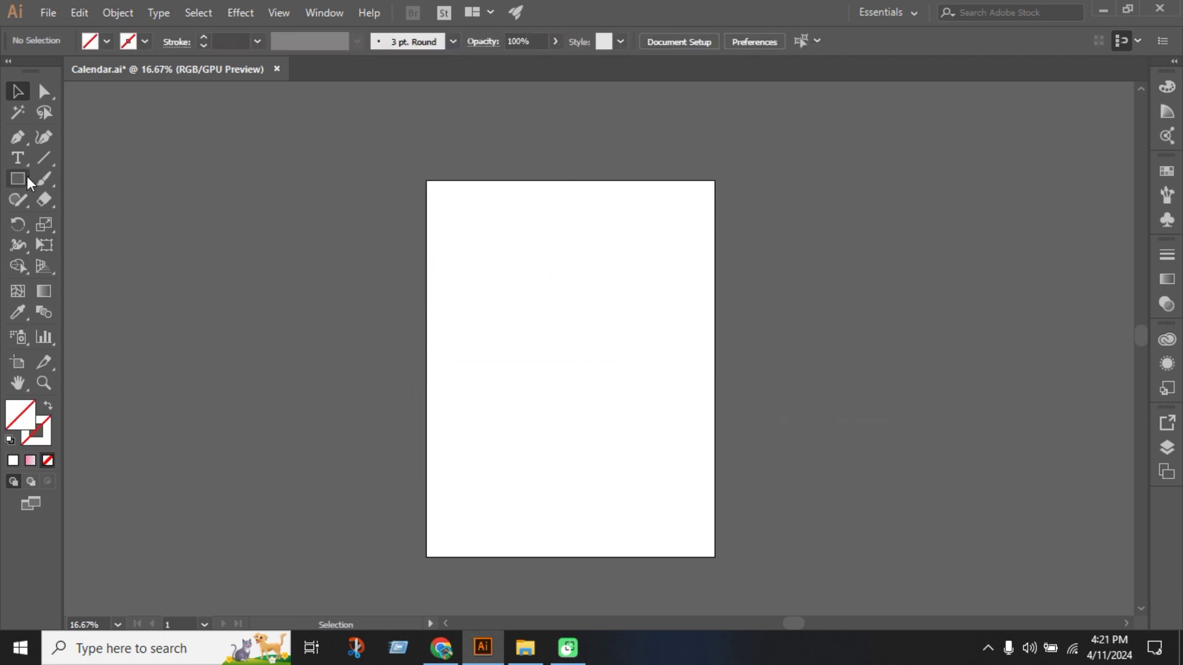
{"action": "left_click_drag", "start_coordinate": [27, 179], "coordinate": [78, 180]}
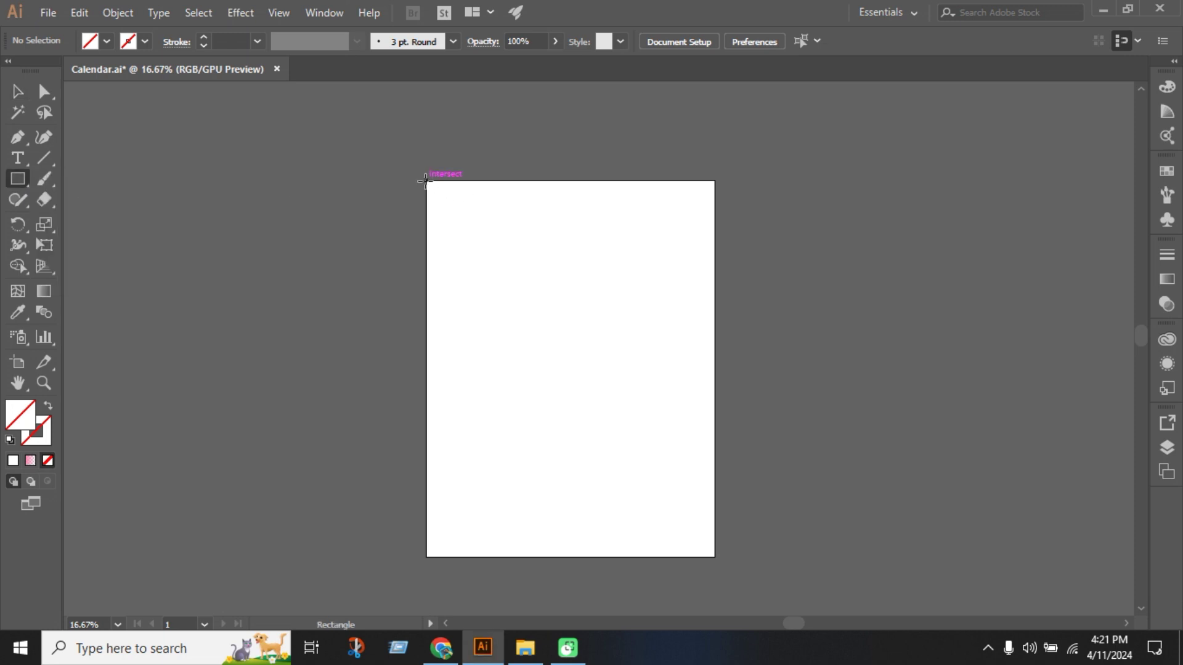
{"action": "mouse_move", "coordinate": [425, 181]}
{"action": "left_mouse_down"}
{"action": "mouse_move", "coordinate": [499, 265]}
{"action": "mouse_move", "coordinate": [714, 344]}
{"action": "left_mouse_up"}
{"action": "left_click", "coordinate": [105, 41]}
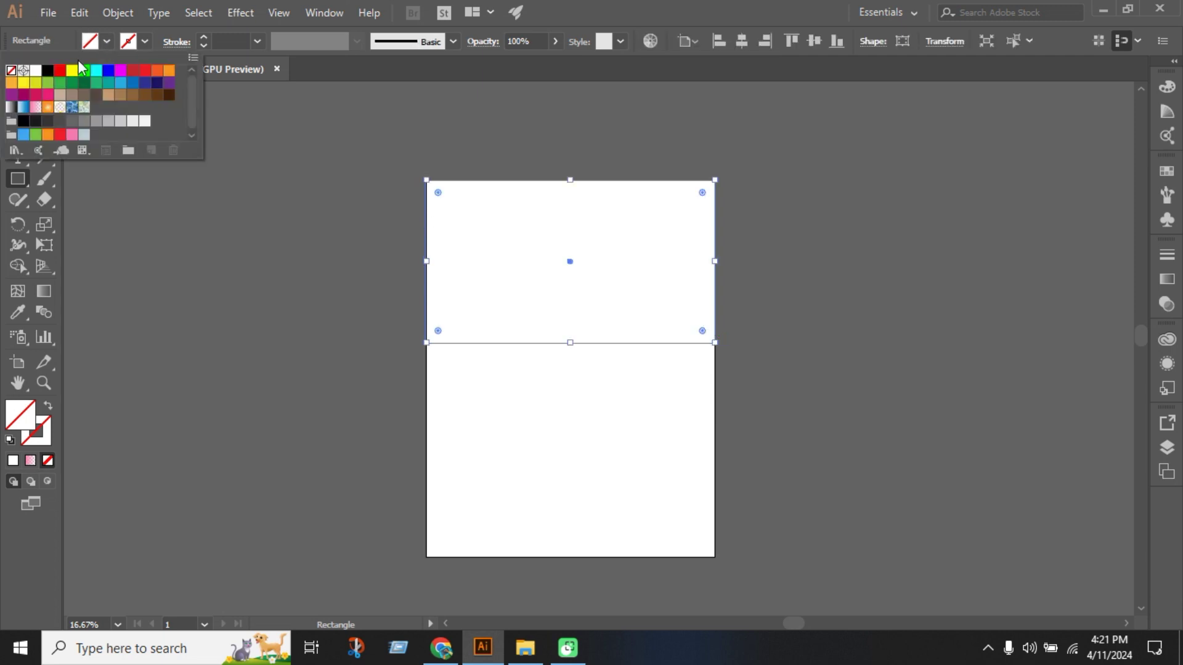
{"action": "left_click", "coordinate": [65, 79]}
{"action": "left_click", "coordinate": [17, 91]}
{"action": "left_click", "coordinate": [452, 496]}
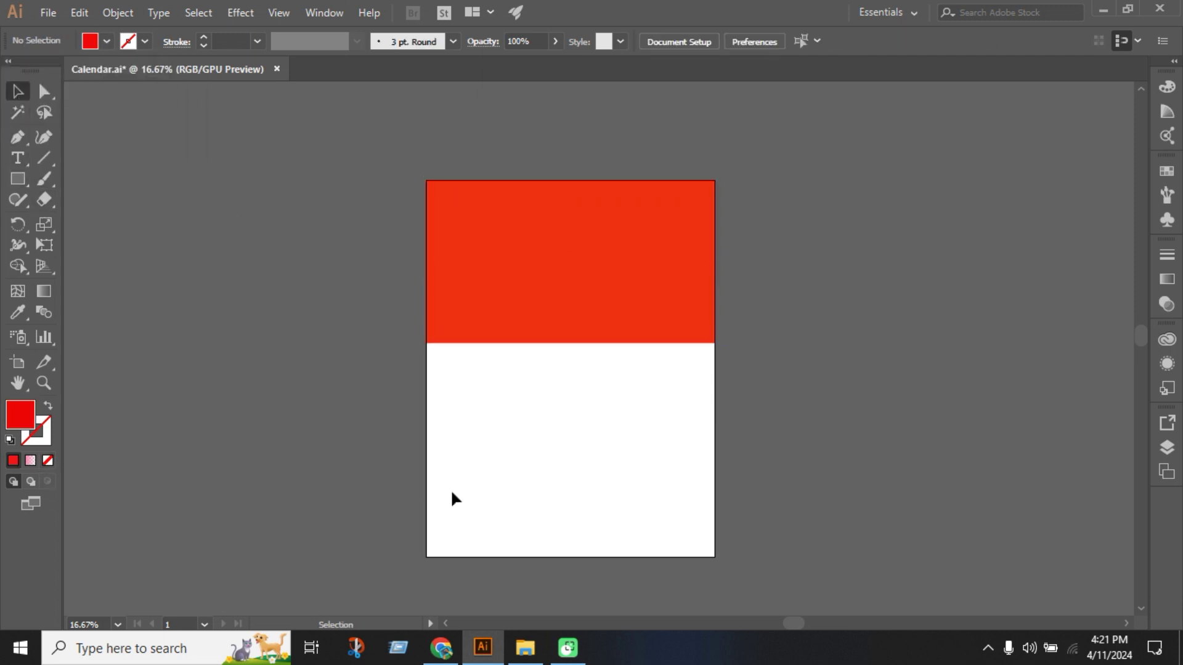
Switch to Chrome and download the photo of a single pink rose with a dark green background from the Pexels rose flower results.
{"action": "left_click", "coordinate": [441, 648]}
{"action": "scroll", "coordinate": [527, 411], "scroll_direction": "down", "scroll_amount": 7}
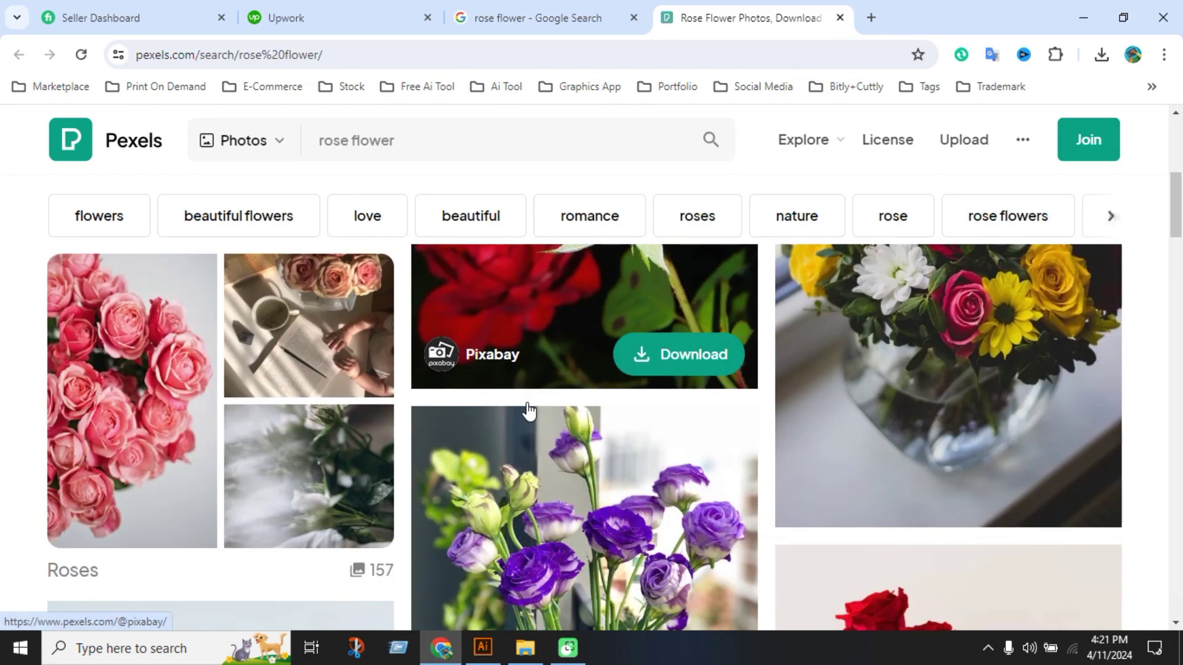
{"action": "scroll", "coordinate": [698, 512], "scroll_direction": "down", "scroll_amount": 1}
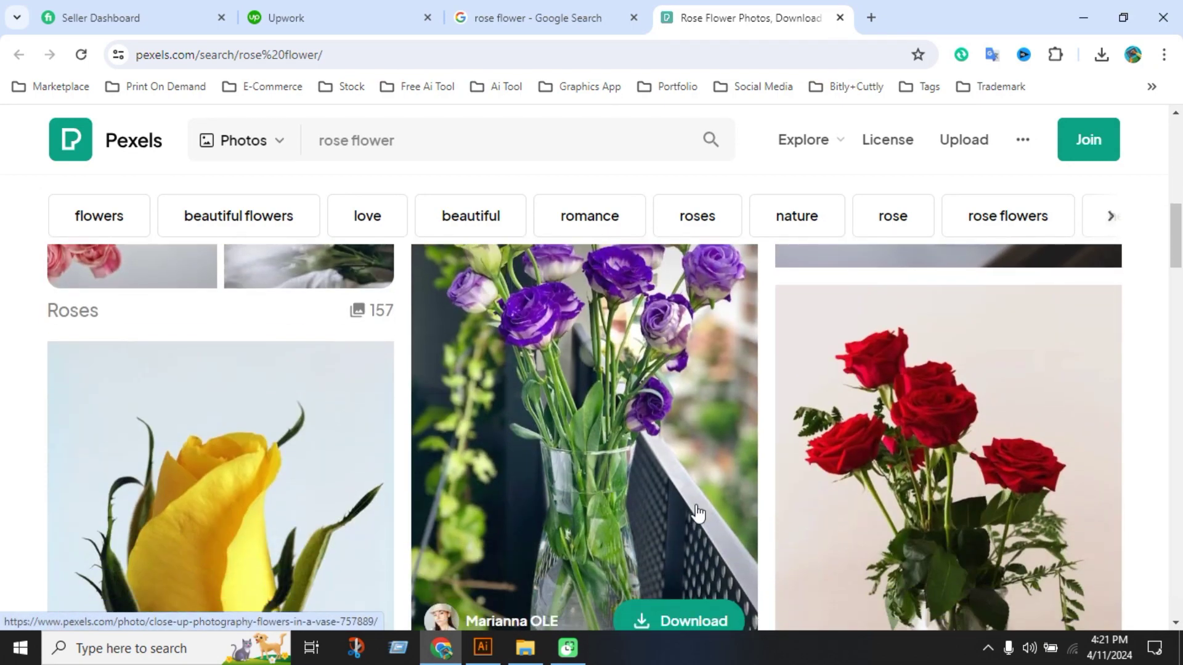
{"action": "scroll", "coordinate": [698, 512], "scroll_direction": "up", "scroll_amount": 4}
{"action": "scroll", "coordinate": [813, 499], "scroll_direction": "up", "scroll_amount": 3}
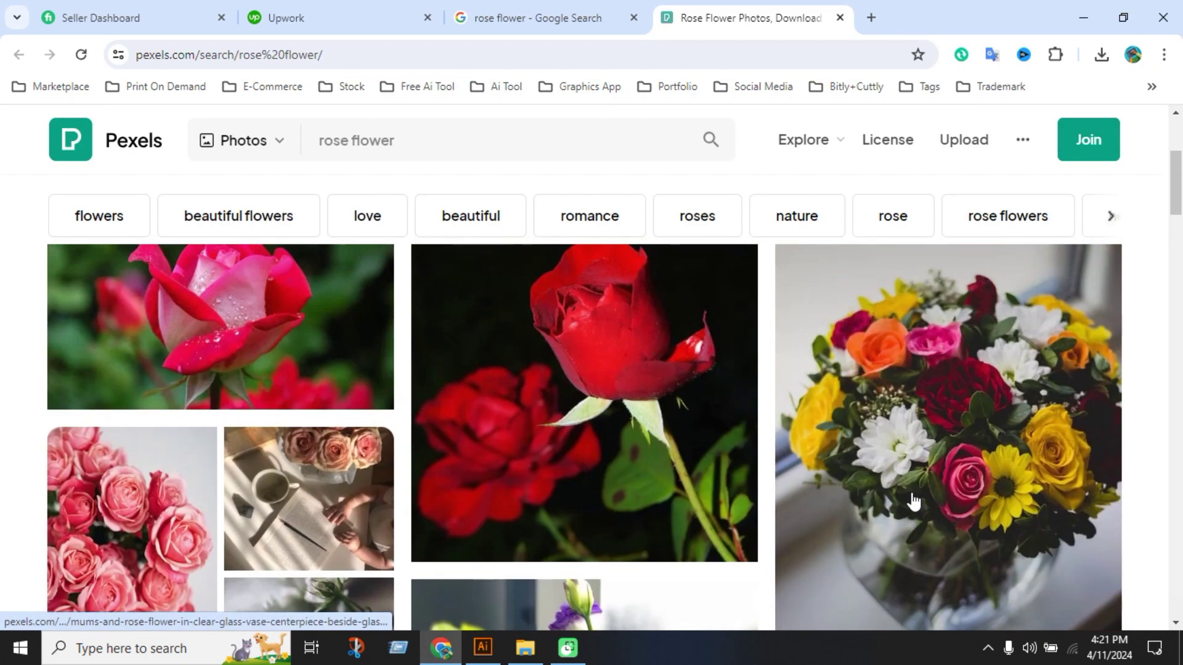
{"action": "scroll", "coordinate": [888, 498], "scroll_direction": "down", "scroll_amount": 10}
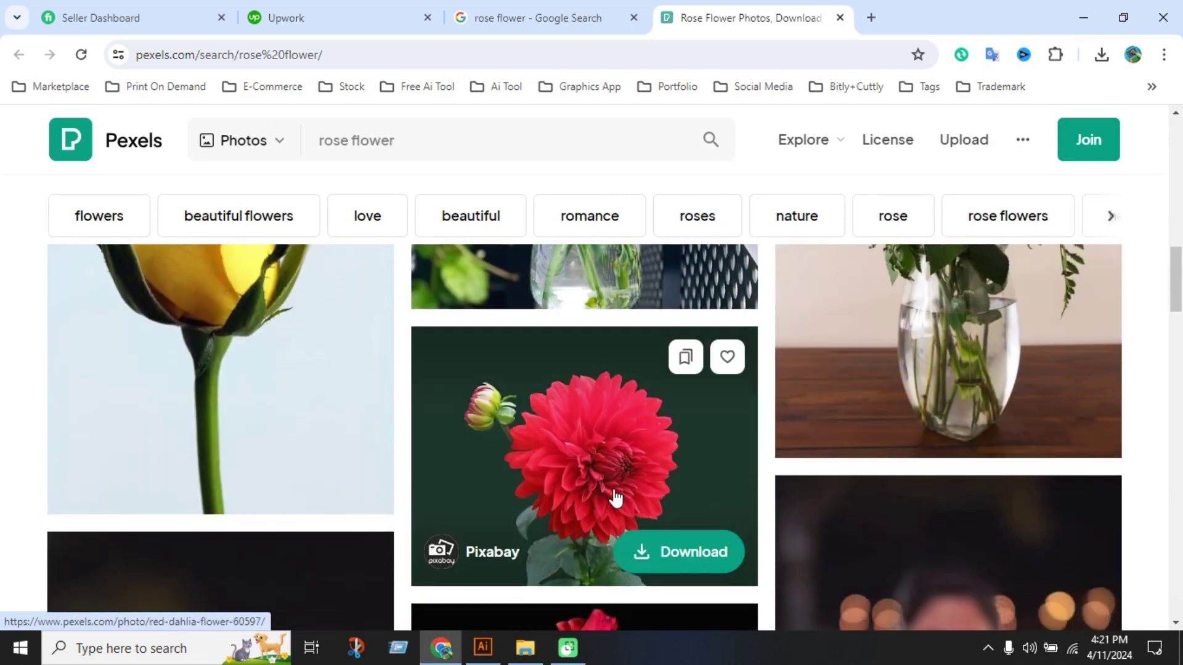
{"action": "scroll", "coordinate": [616, 498], "scroll_direction": "down", "scroll_amount": 8}
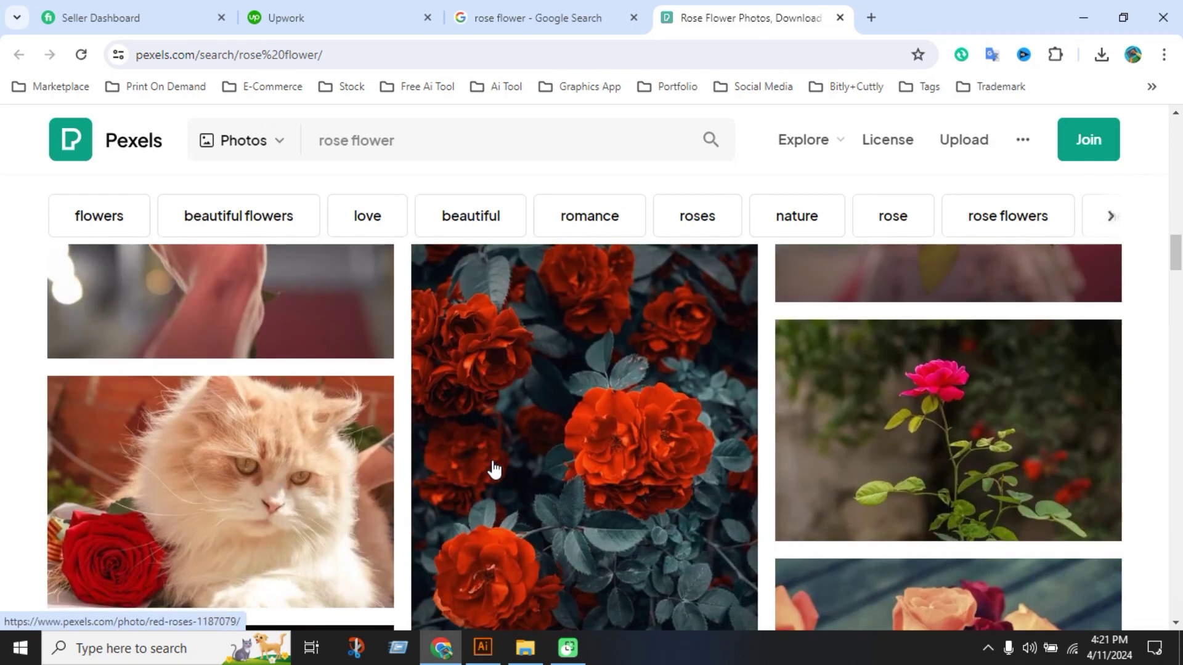
{"action": "left_click", "coordinate": [1059, 511]}
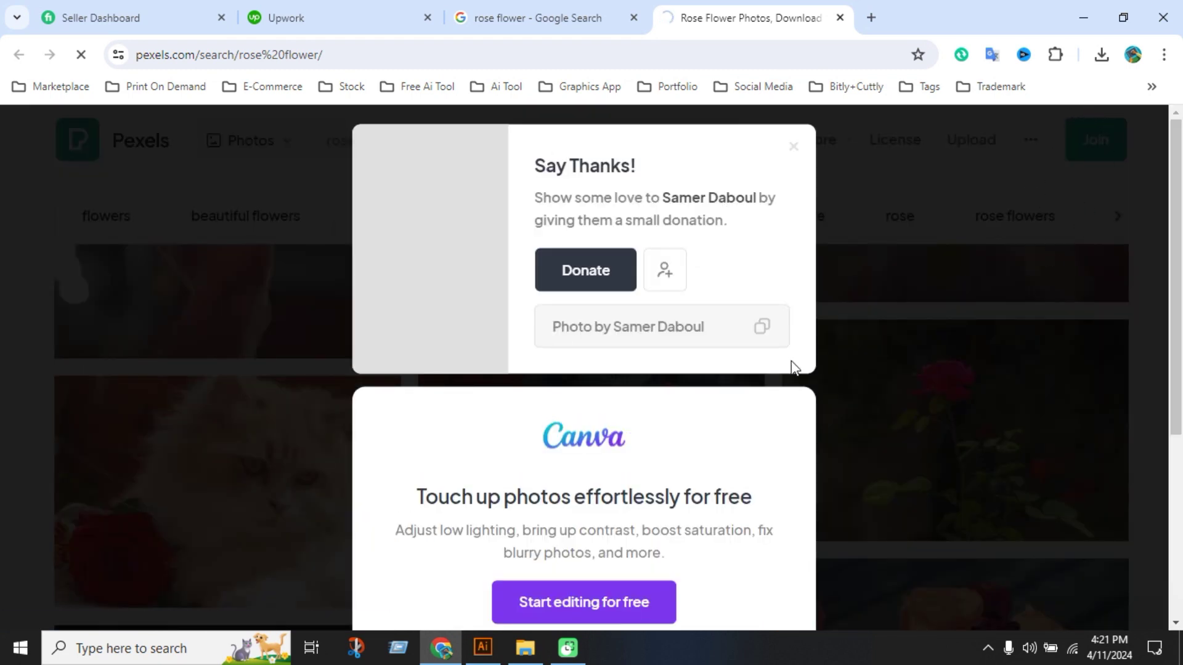
{"action": "scroll", "coordinate": [887, 377], "scroll_direction": "down", "scroll_amount": 2}
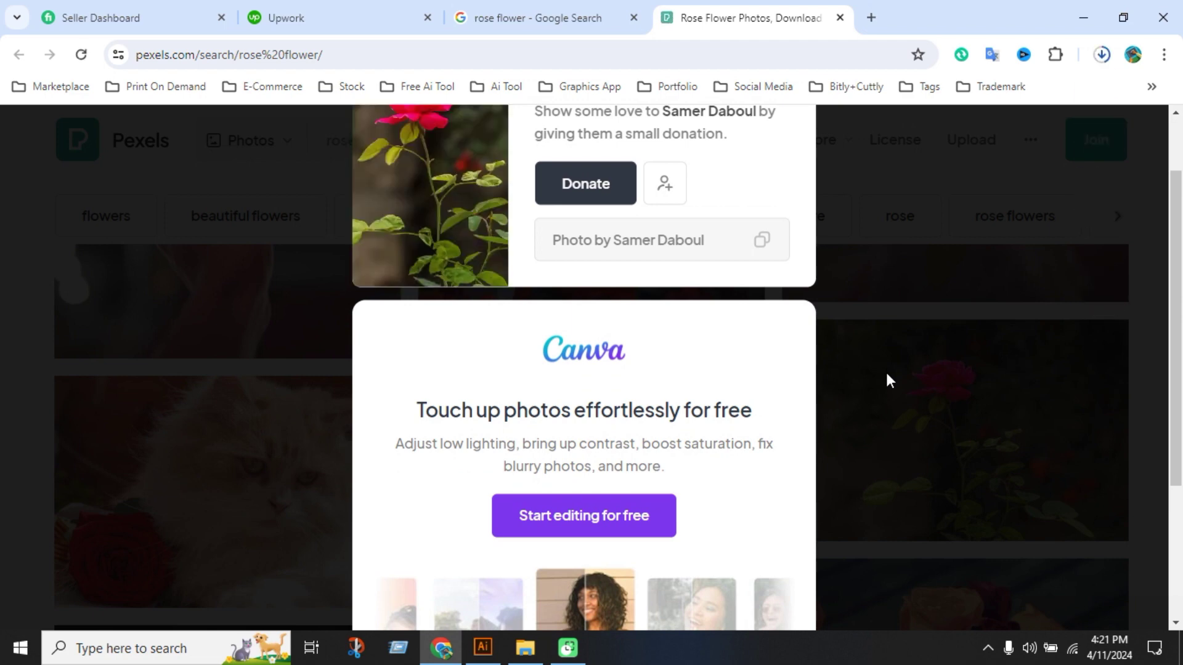
{"action": "left_click", "coordinate": [172, 279]}
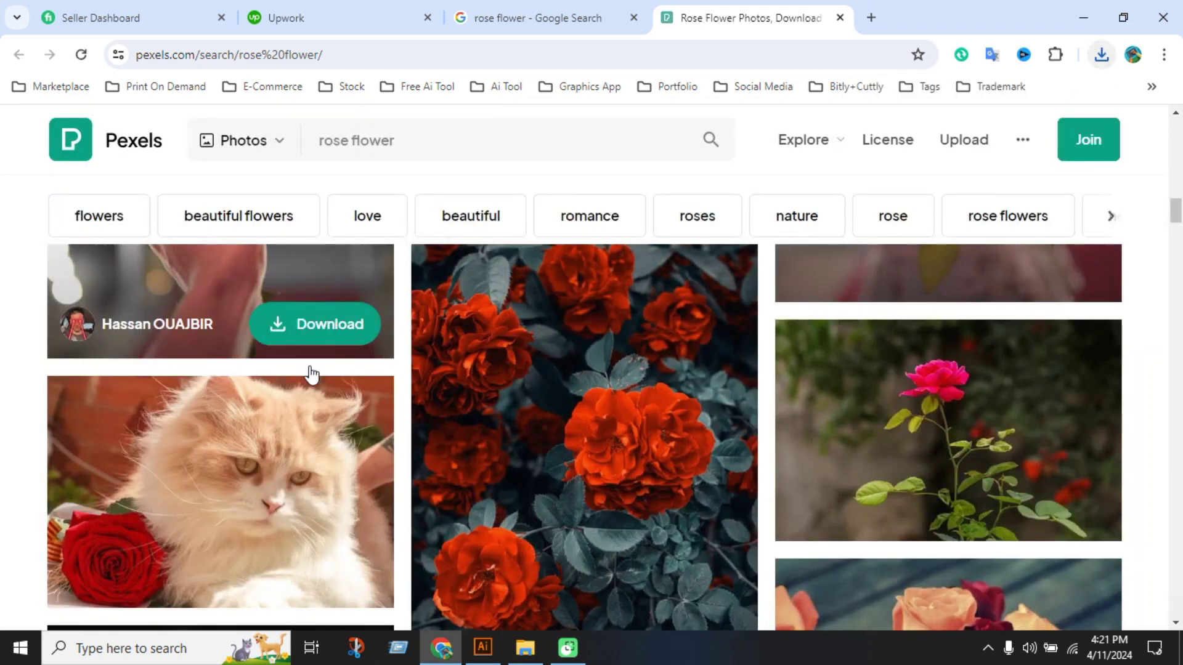
Switch back to Illustrator, place the downloaded rose photo from Downloads and position it to cover the red rectangle.
{"action": "left_click", "coordinate": [483, 647]}
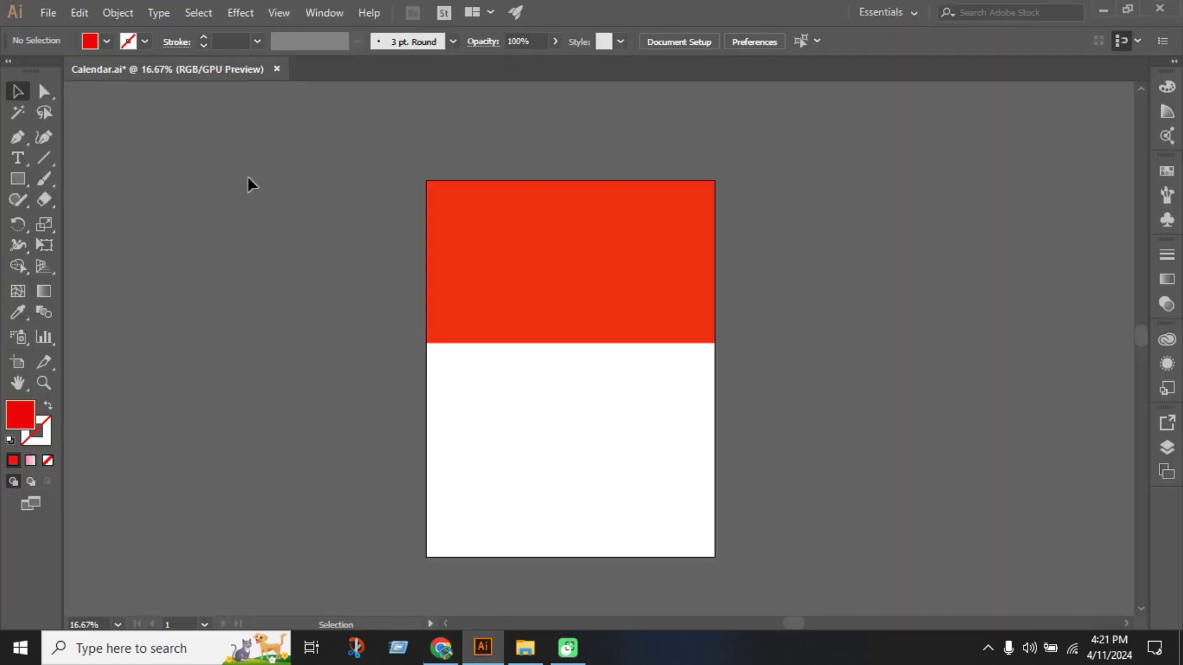
{"action": "left_click", "coordinate": [37, 13]}
{"action": "left_click", "coordinate": [87, 292]}
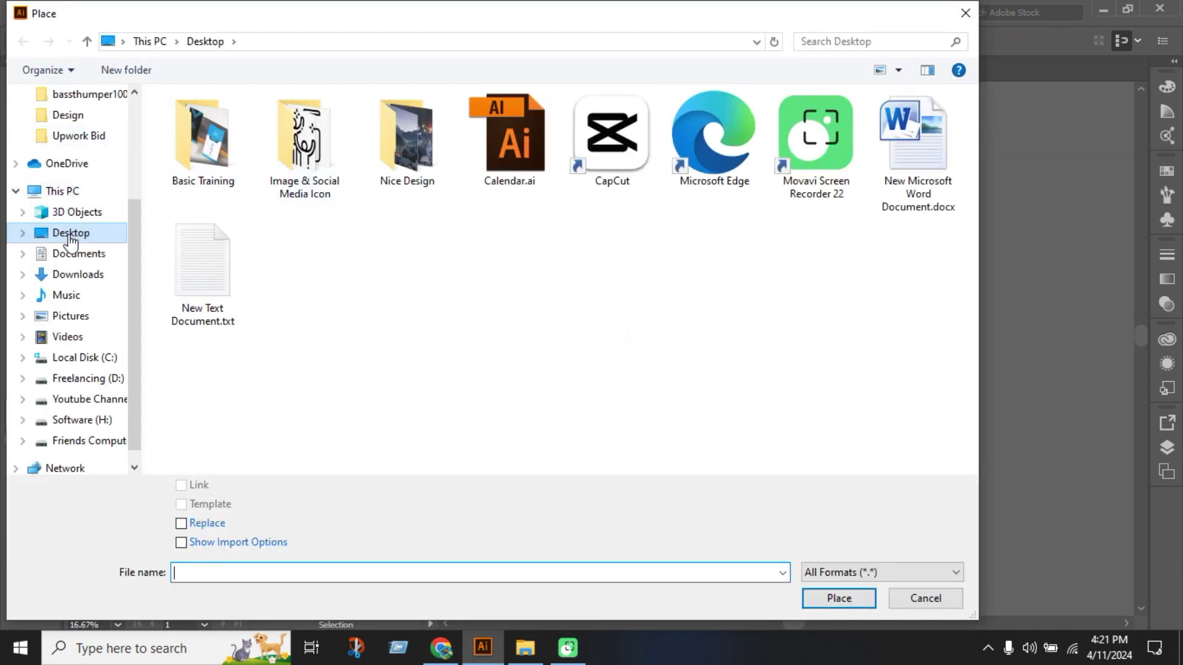
{"action": "left_click", "coordinate": [78, 274]}
{"action": "left_click", "coordinate": [205, 180]}
{"action": "double_click", "coordinate": [205, 180]}
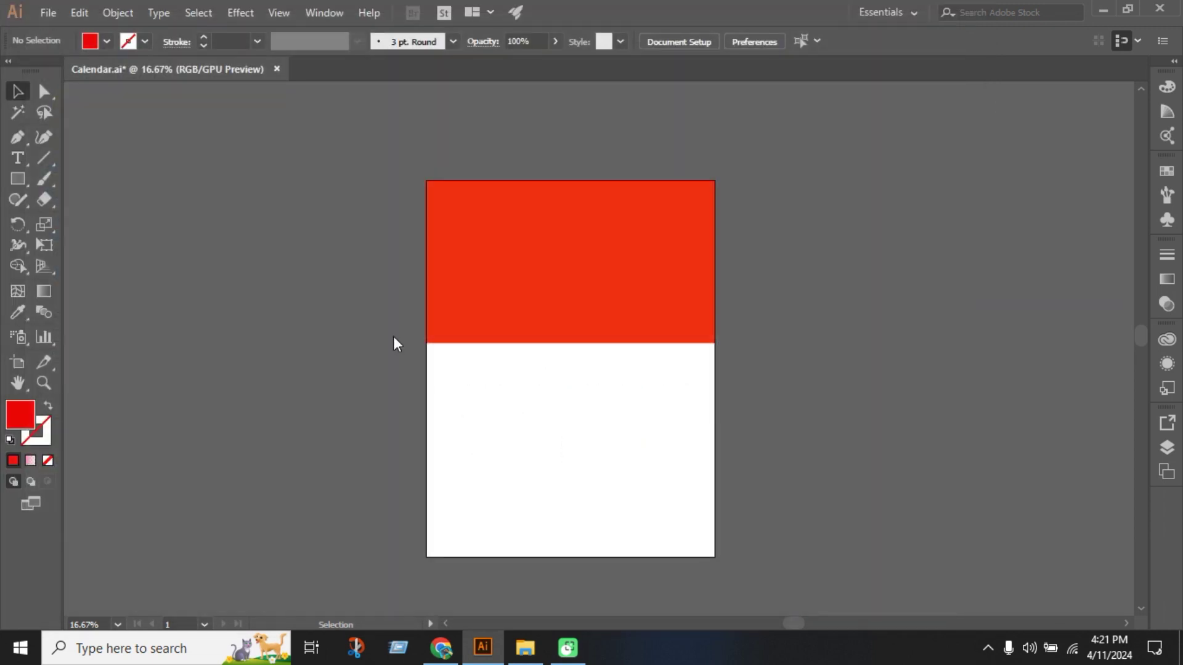
{"action": "left_click_drag", "start_coordinate": [658, 411], "coordinate": [715, 370]}
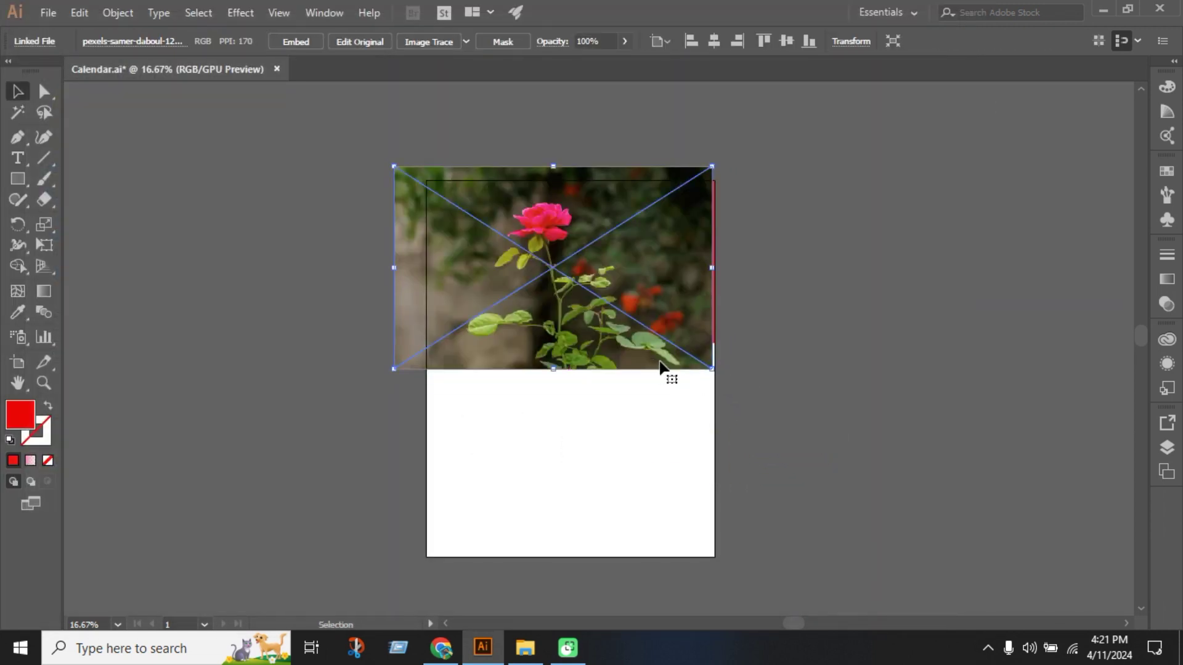
{"action": "left_click_drag", "start_coordinate": [679, 317], "coordinate": [692, 325]}
Send the rose photo to the back and make a clipping mask with the red rectangle.
{"action": "right_click", "coordinate": [678, 307]}
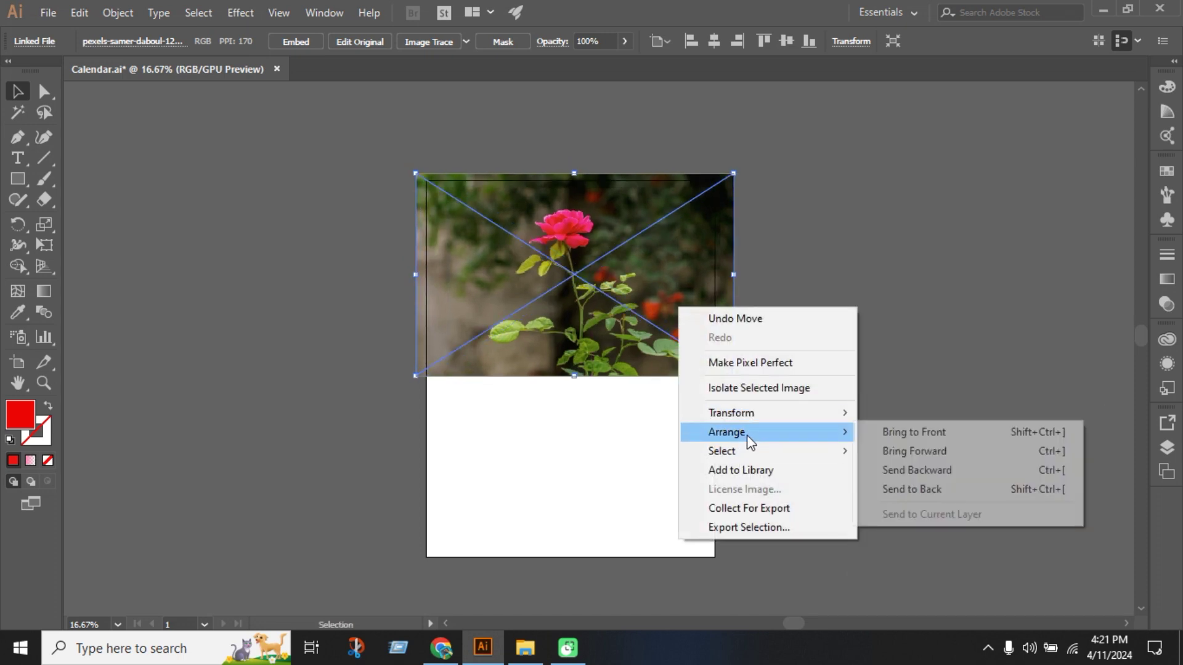
{"action": "left_click", "coordinate": [917, 489]}
{"action": "left_click", "coordinate": [815, 287]}
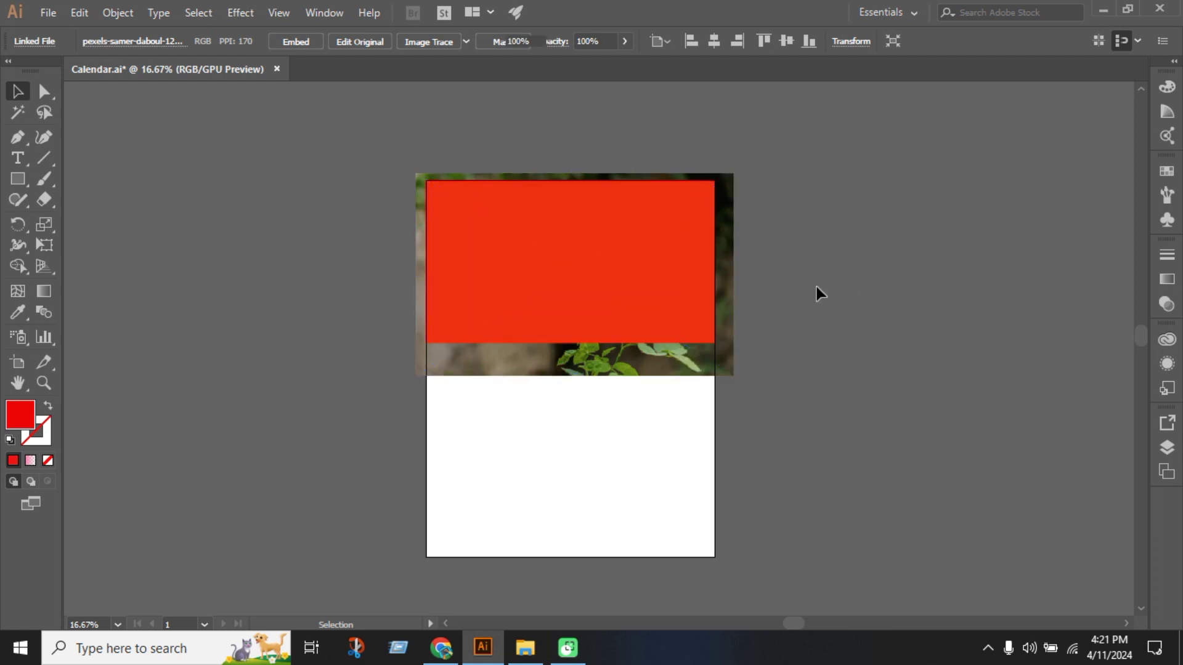
{"action": "key", "text": "ctrl+a"}
{"action": "right_click", "coordinate": [592, 239]}
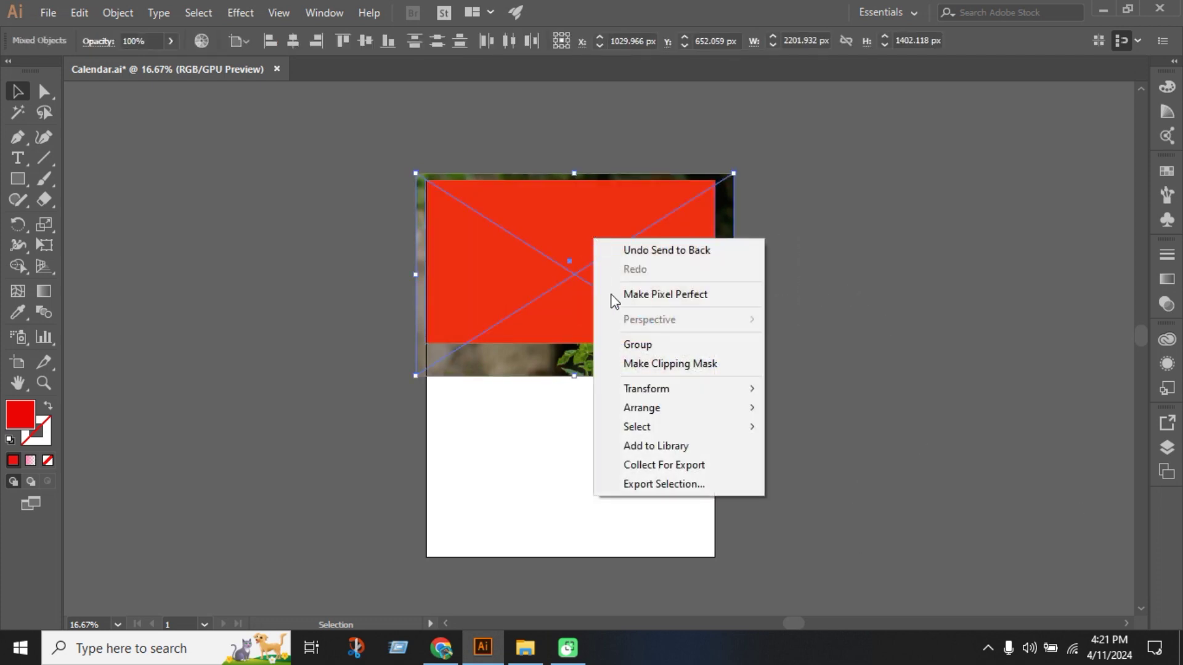
{"action": "left_click", "coordinate": [641, 364]}
{"action": "left_click", "coordinate": [833, 353]}
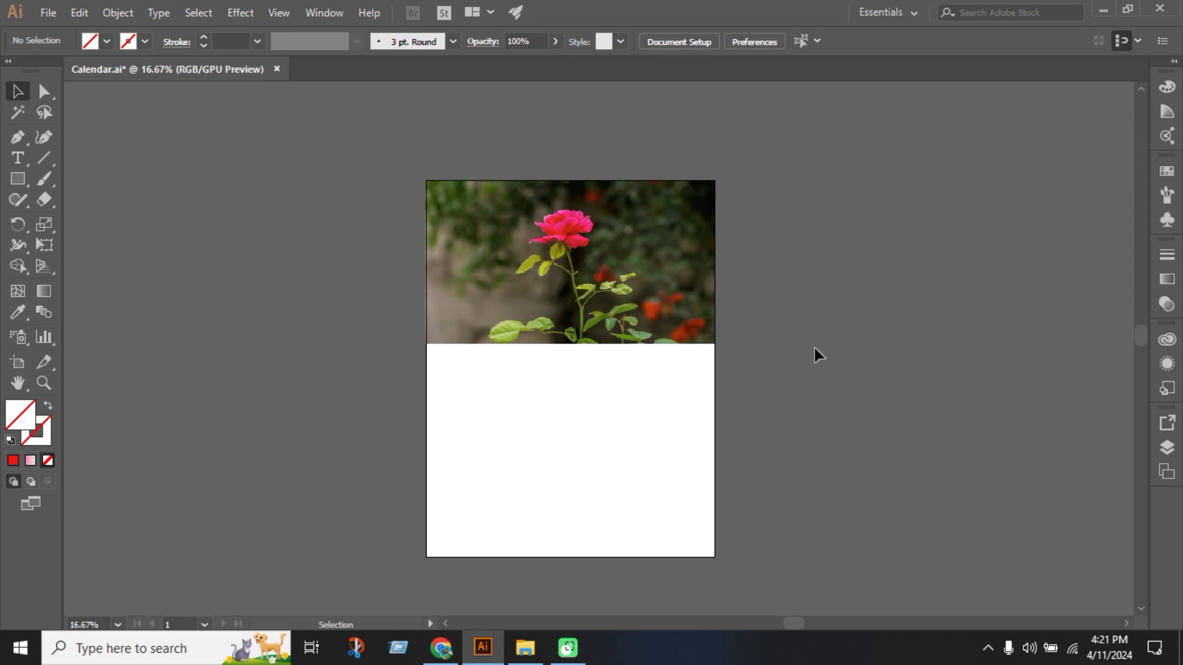
Isolate the clip group to inspect the linked rose photo inside it, and leave isolation mode.
{"action": "left_click_drag", "start_coordinate": [815, 349], "coordinate": [597, 235]}
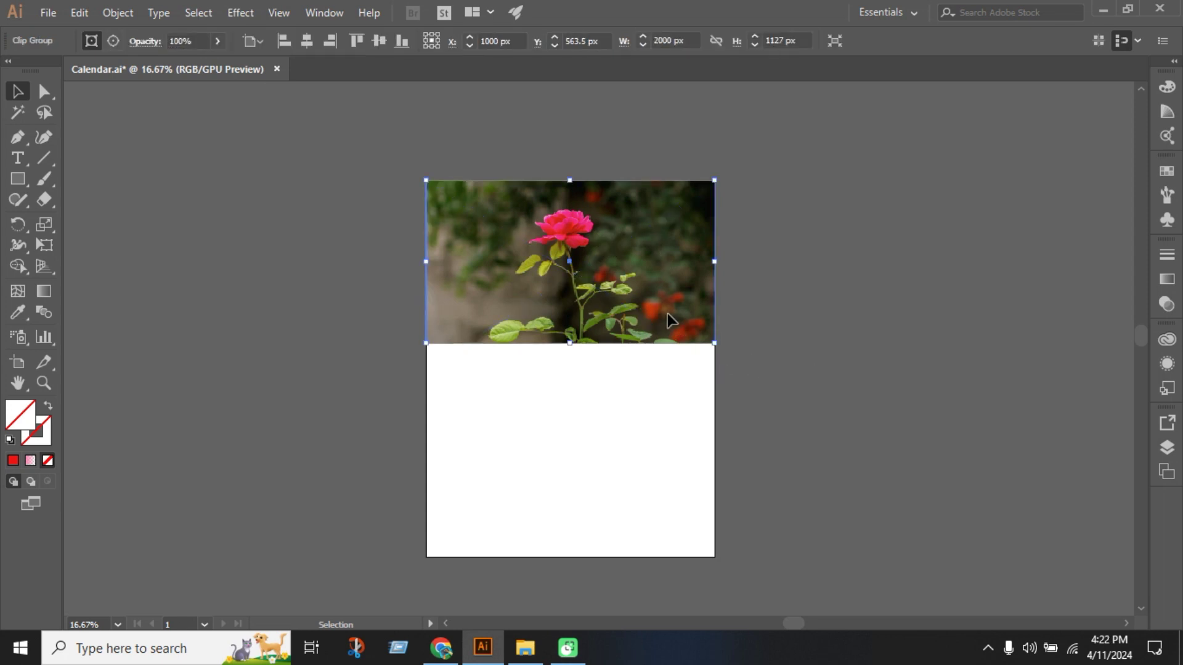
{"action": "double_click", "coordinate": [629, 266]}
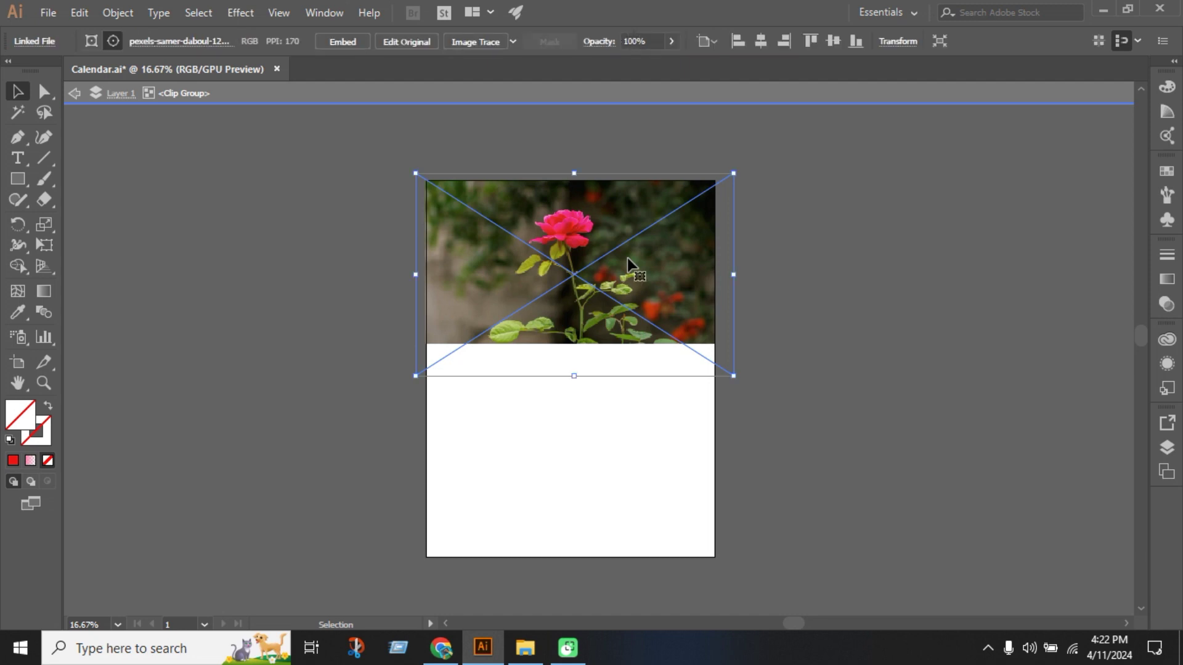
{"action": "double_click", "coordinate": [793, 291]}
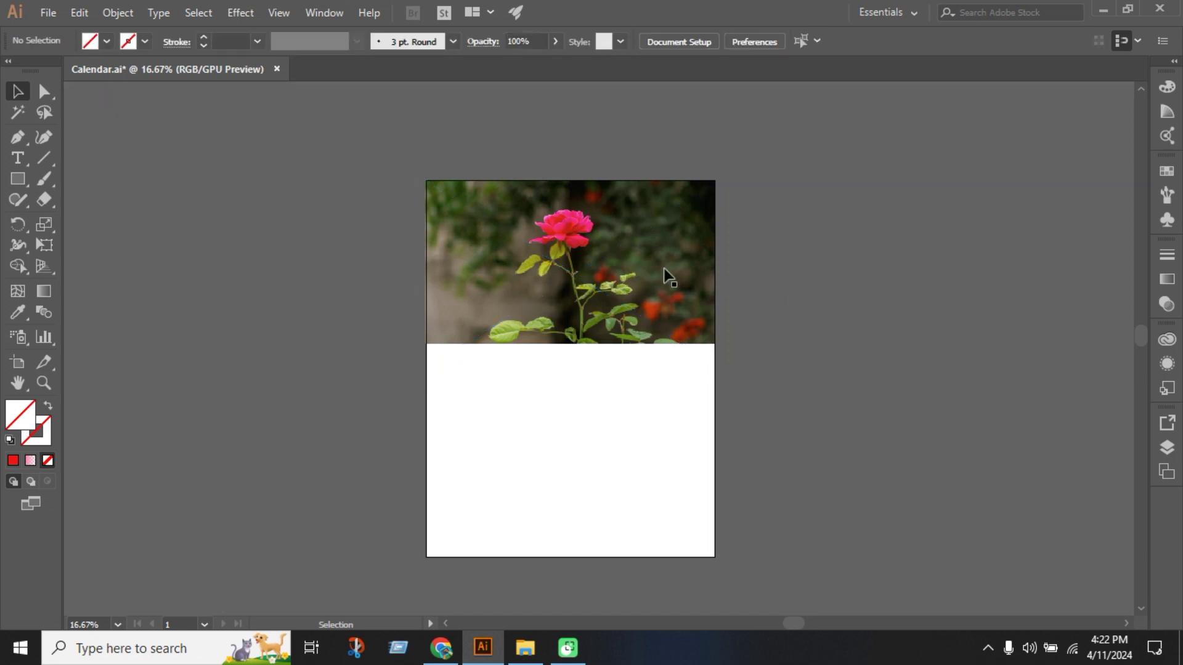
Place a second copy of the rose photo from Downloads beside the artboard and enlarge it.
{"action": "left_click", "coordinate": [50, 15]}
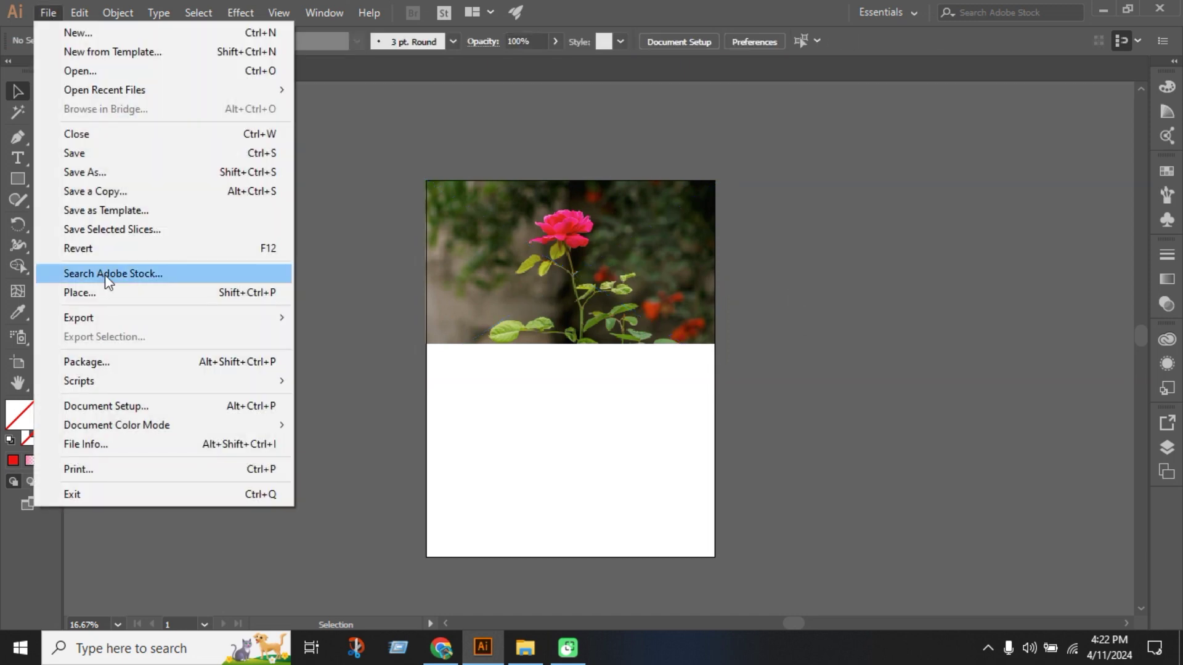
{"action": "left_click", "coordinate": [103, 290]}
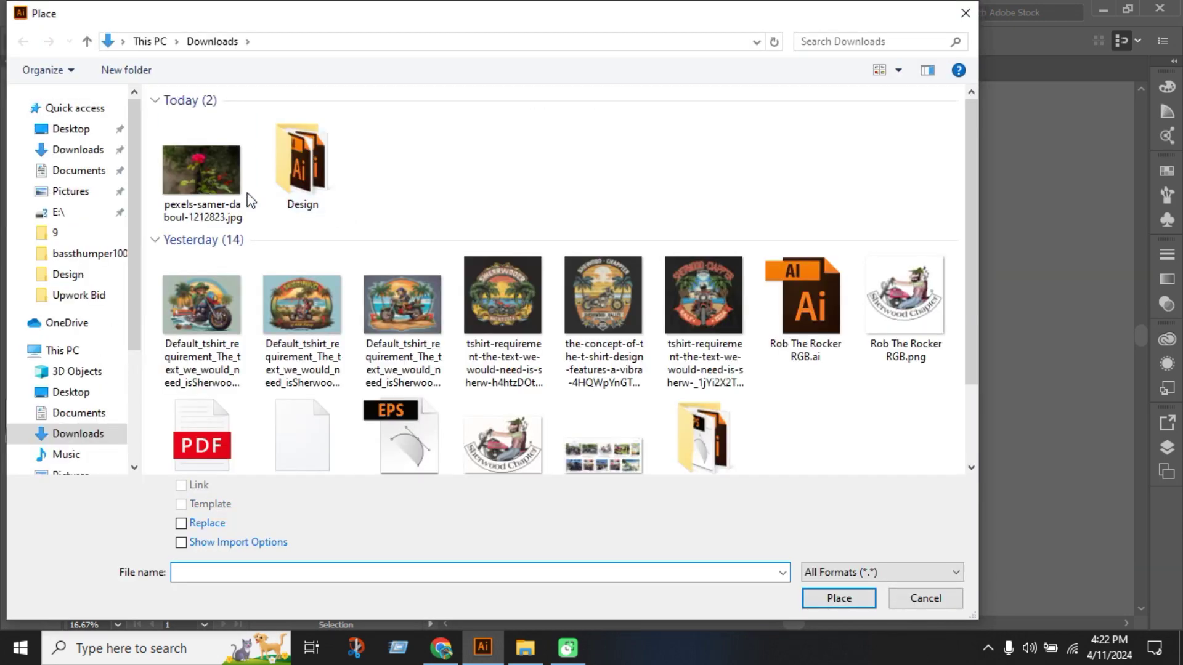
{"action": "double_click", "coordinate": [246, 193]}
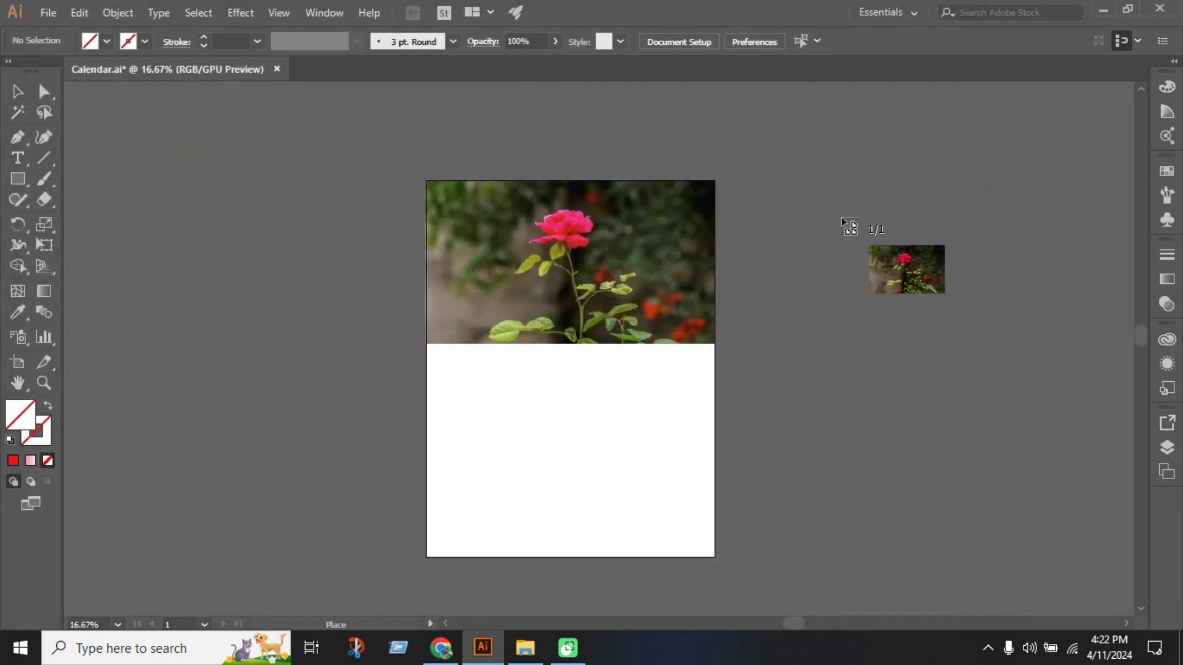
{"action": "left_click", "coordinate": [773, 180]}
{"action": "left_click_drag", "start_coordinate": [775, 183], "coordinate": [936, 383]}
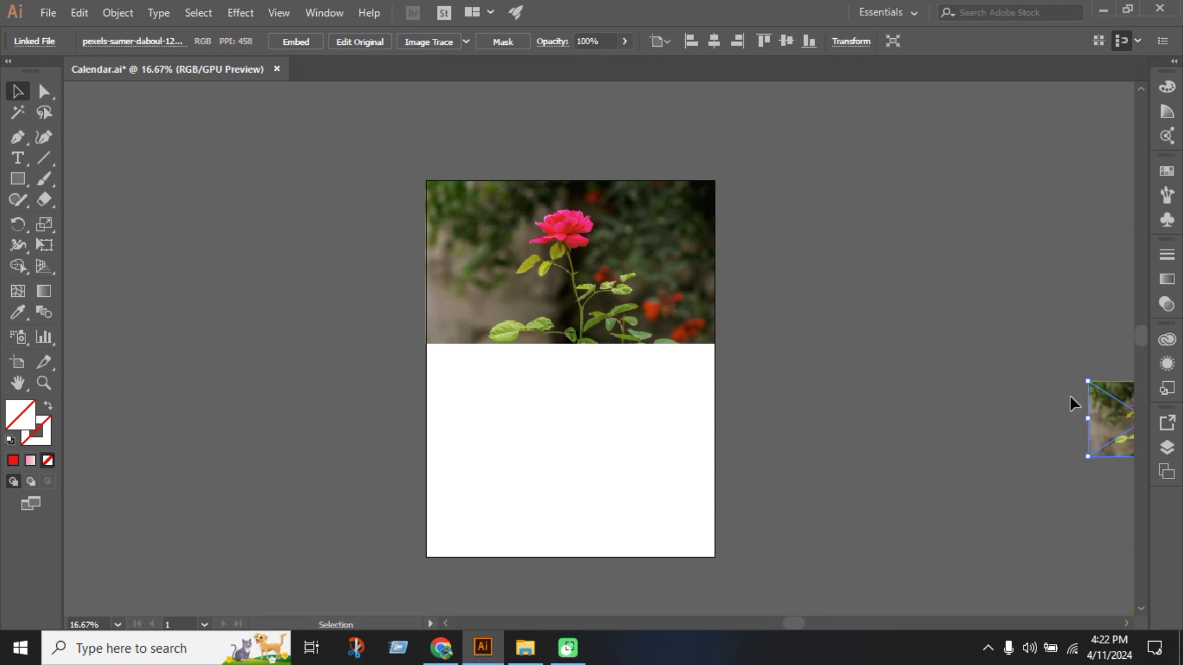
{"action": "left_click_drag", "start_coordinate": [1111, 420], "coordinate": [802, 247]}
{"action": "left_click_drag", "start_coordinate": [896, 208], "coordinate": [932, 176]}
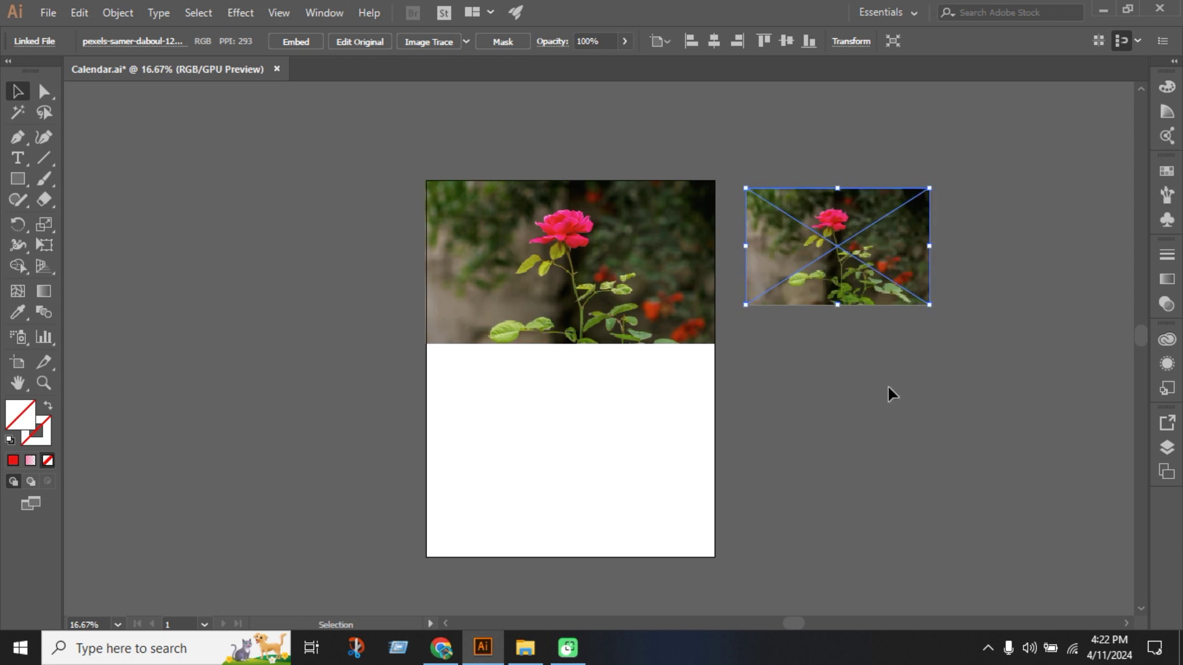
Embed the rose photo beside the artboard and the one inside the clip group, and save Calendar.ai.
{"action": "left_click", "coordinate": [305, 46]}
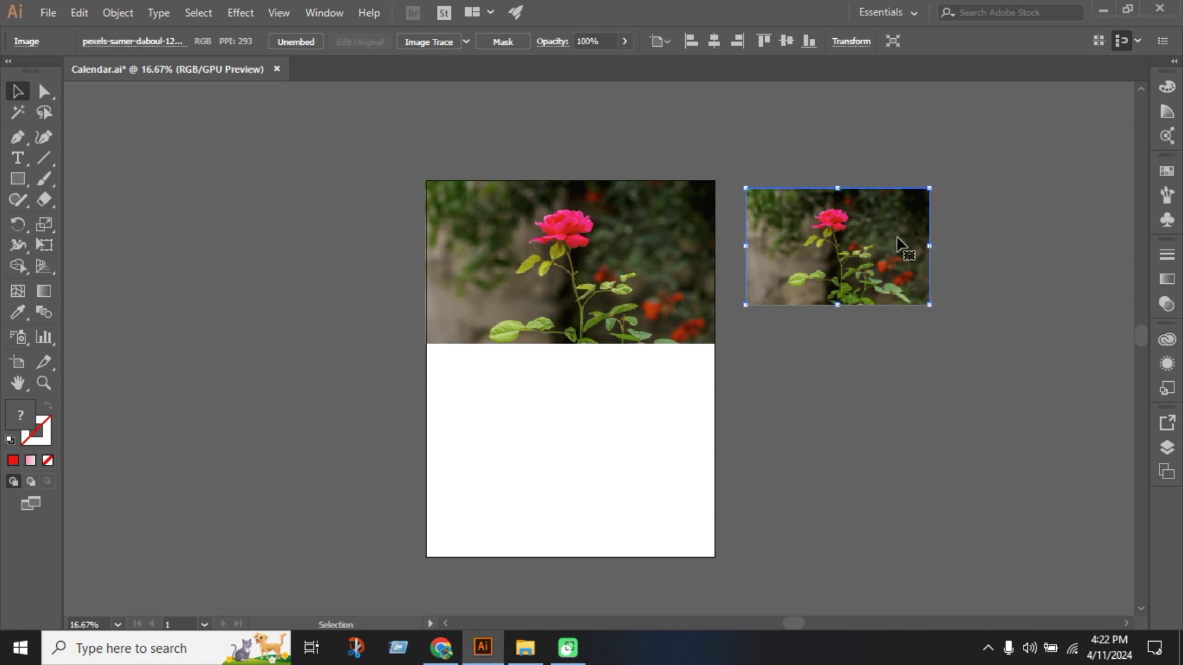
{"action": "left_click", "coordinate": [870, 364]}
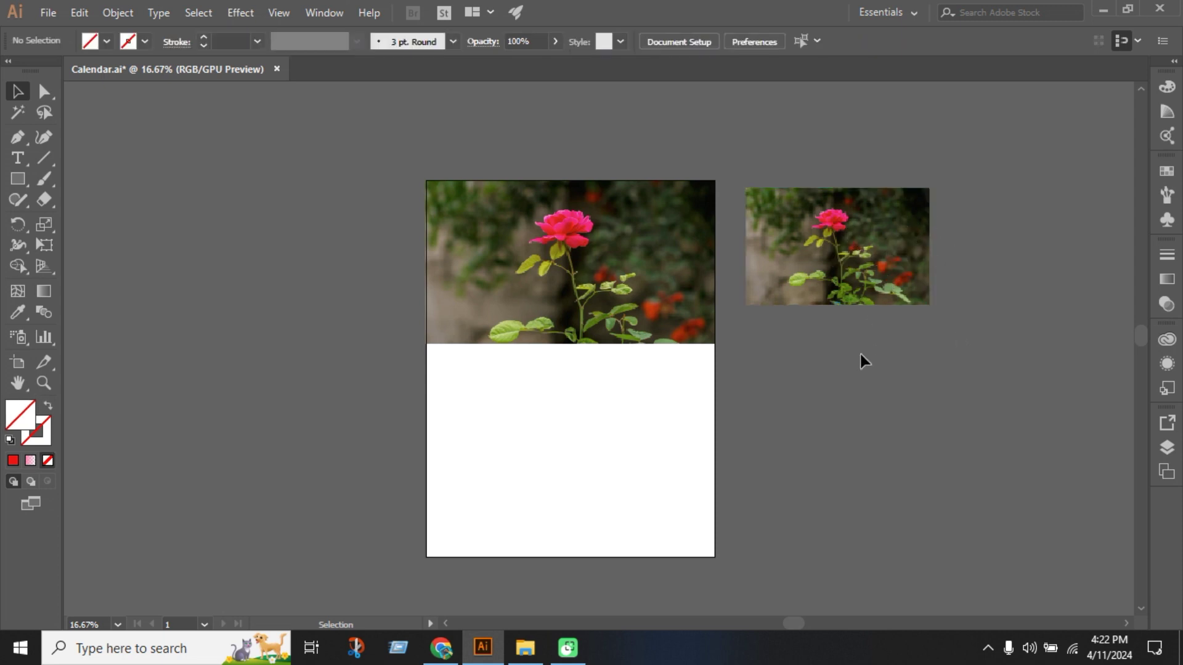
{"action": "left_click", "coordinate": [650, 325]}
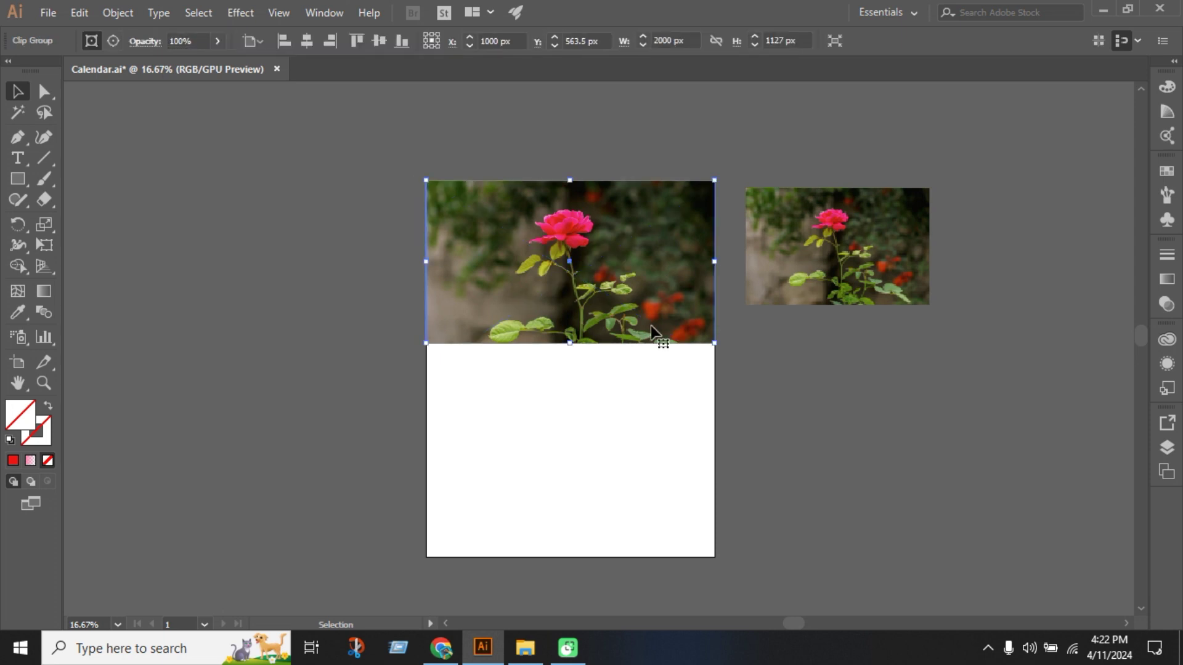
{"action": "double_click", "coordinate": [603, 270]}
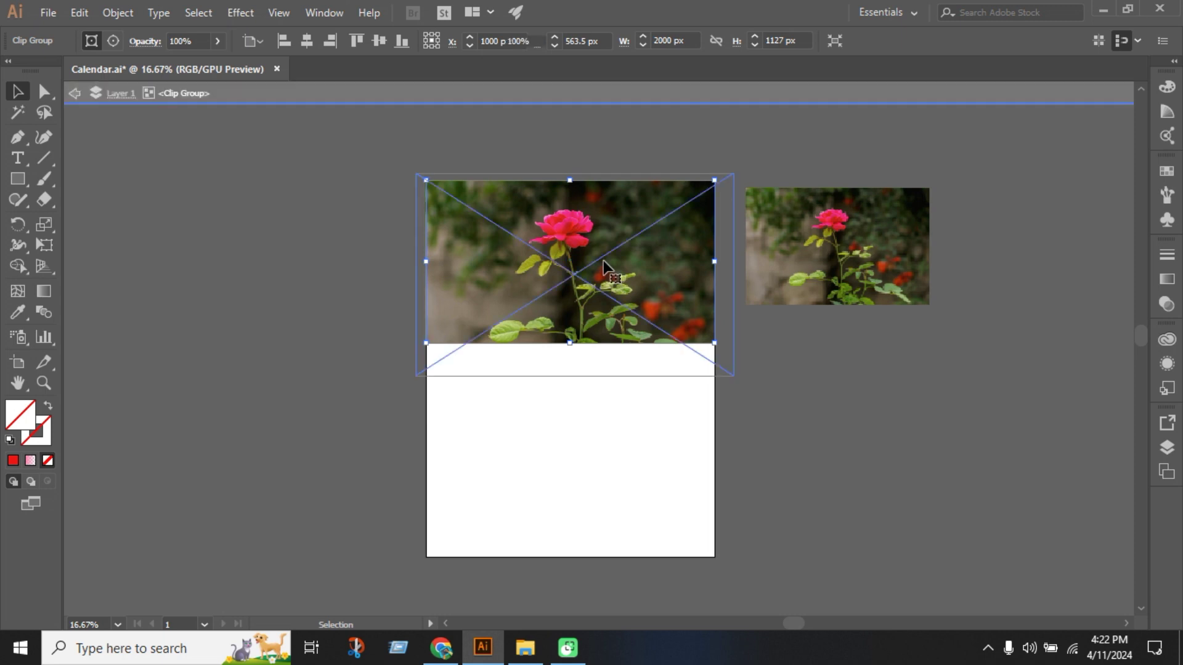
{"action": "left_click", "coordinate": [604, 271]}
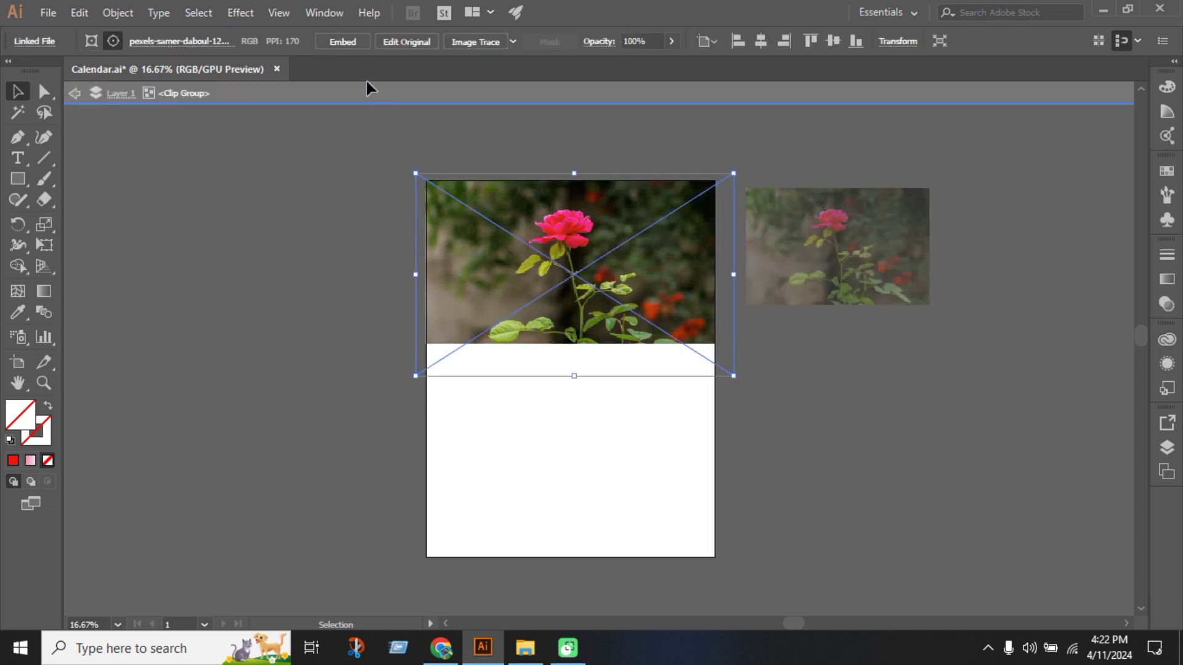
{"action": "left_click", "coordinate": [343, 42]}
{"action": "double_click", "coordinate": [785, 397]}
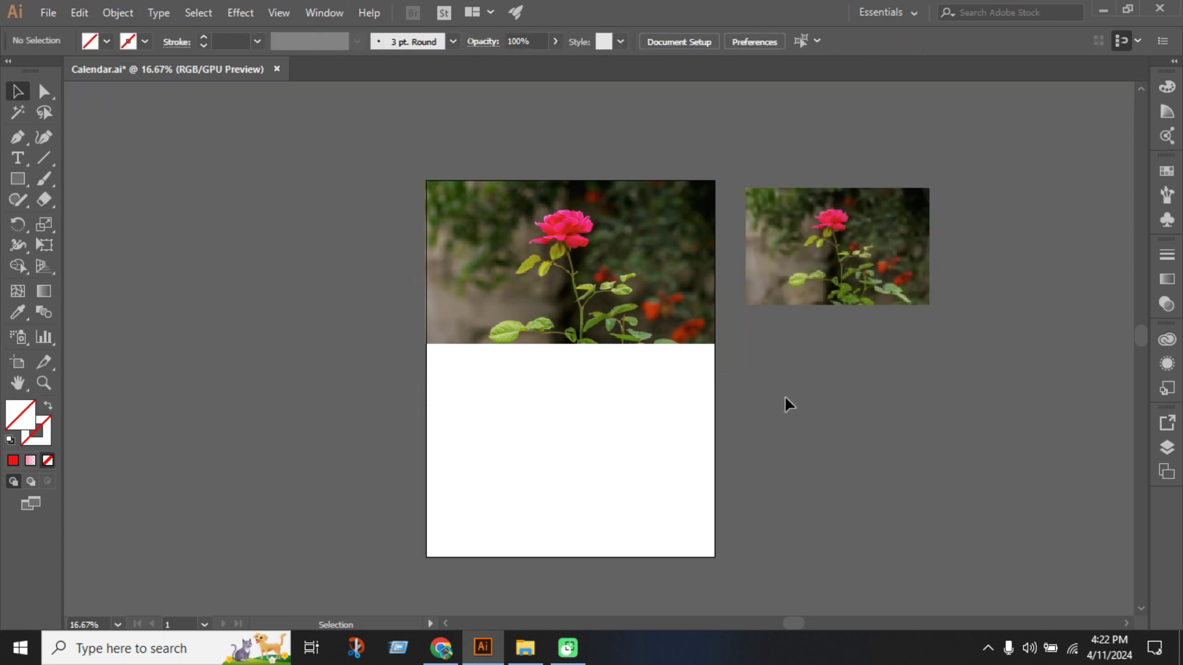
{"action": "key", "text": "a"}
{"action": "key", "text": "ctrl+s"}
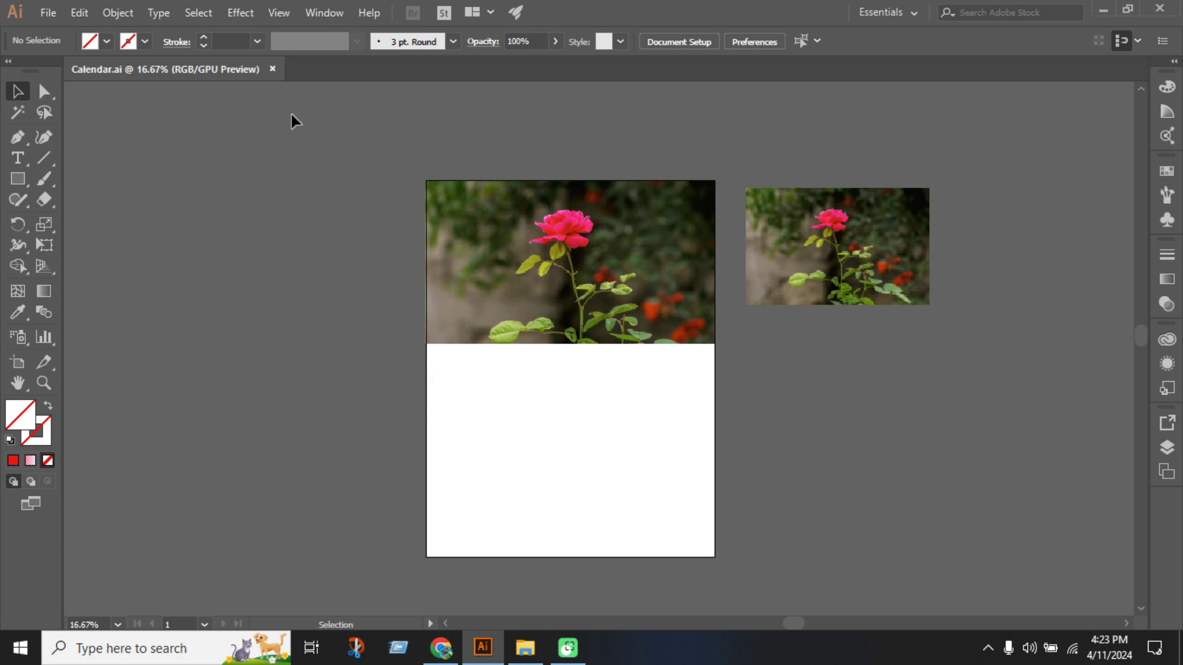
Close Calendar.ai, delete the rose photo from the Downloads folder in File Explorer, and return to Illustrator.
{"action": "left_click", "coordinate": [274, 70]}
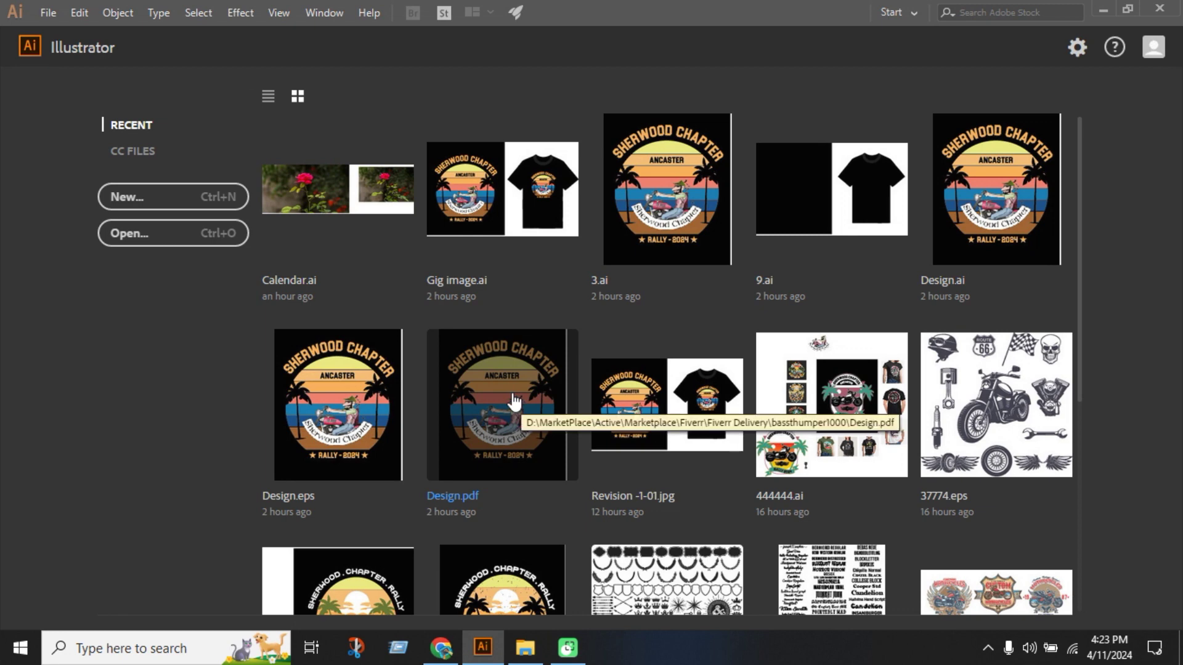
{"action": "left_click", "coordinate": [525, 648]}
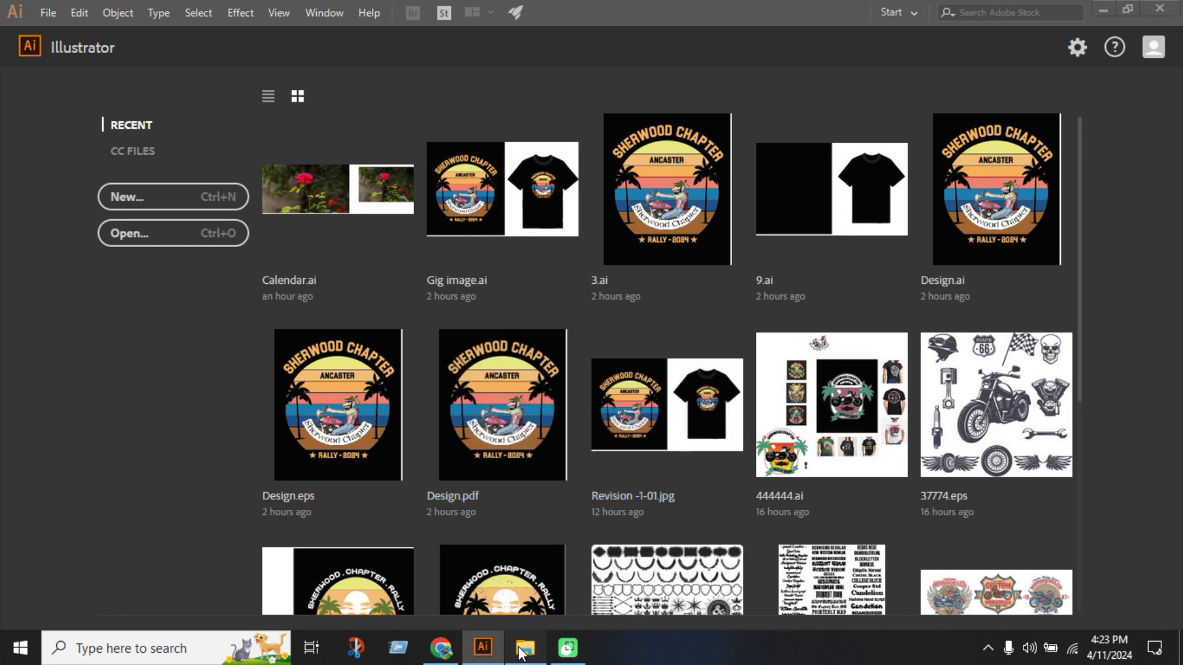
{"action": "left_click", "coordinate": [271, 251]}
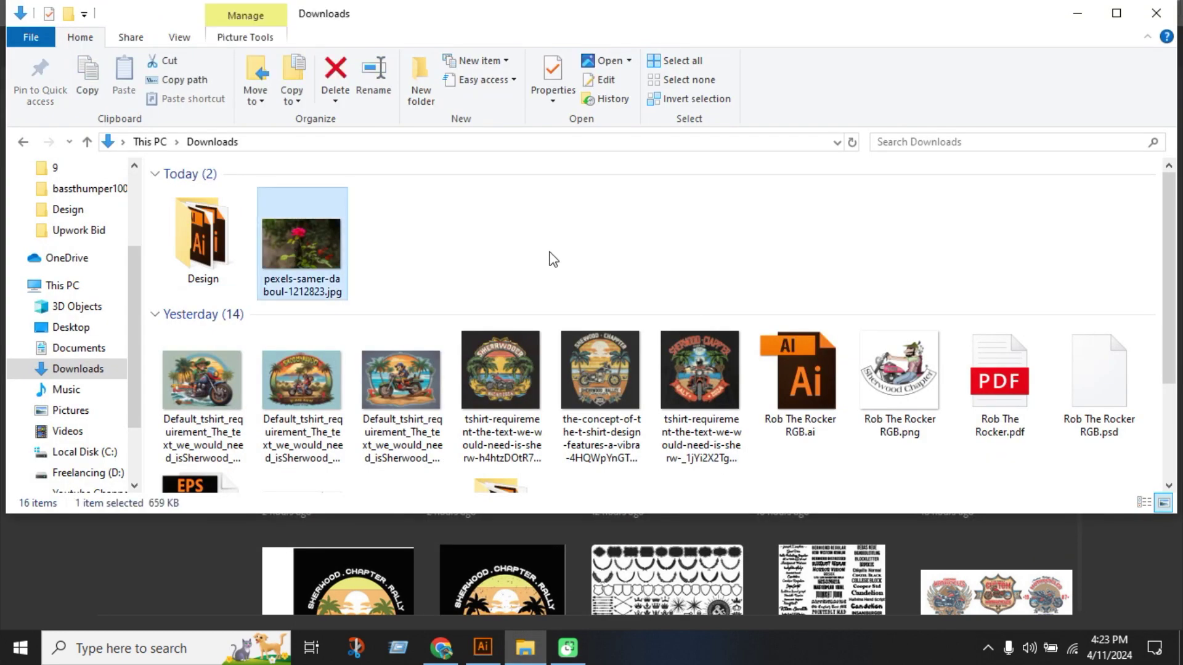
{"action": "key", "text": "Delete"}
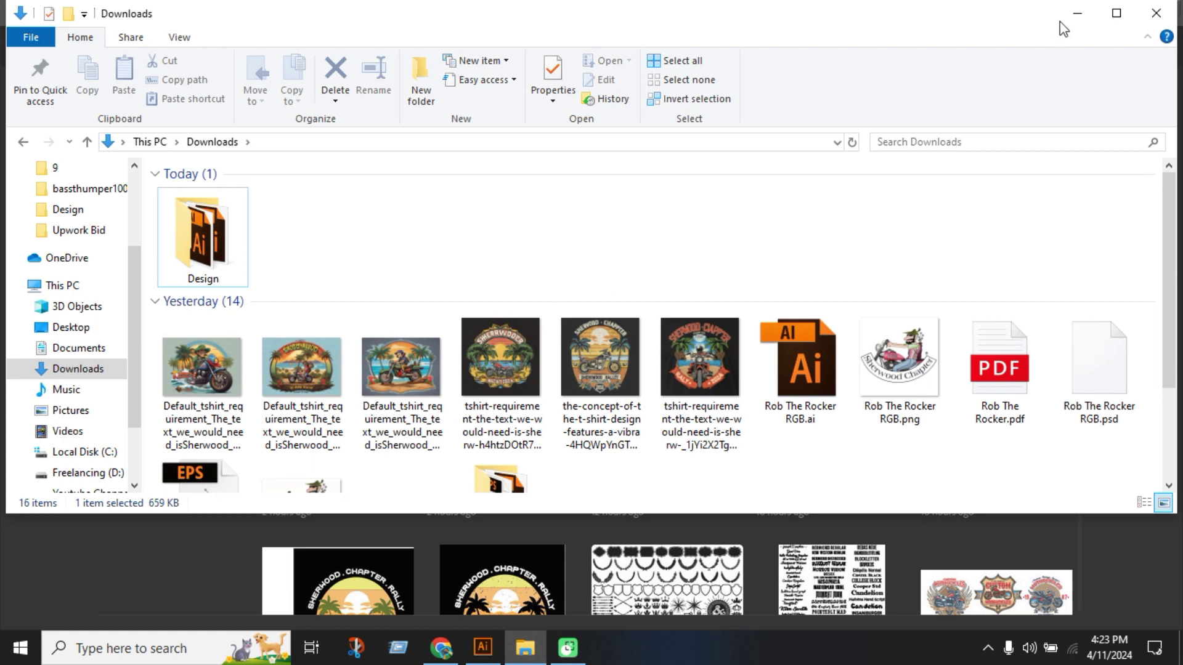
{"action": "left_click", "coordinate": [1077, 14]}
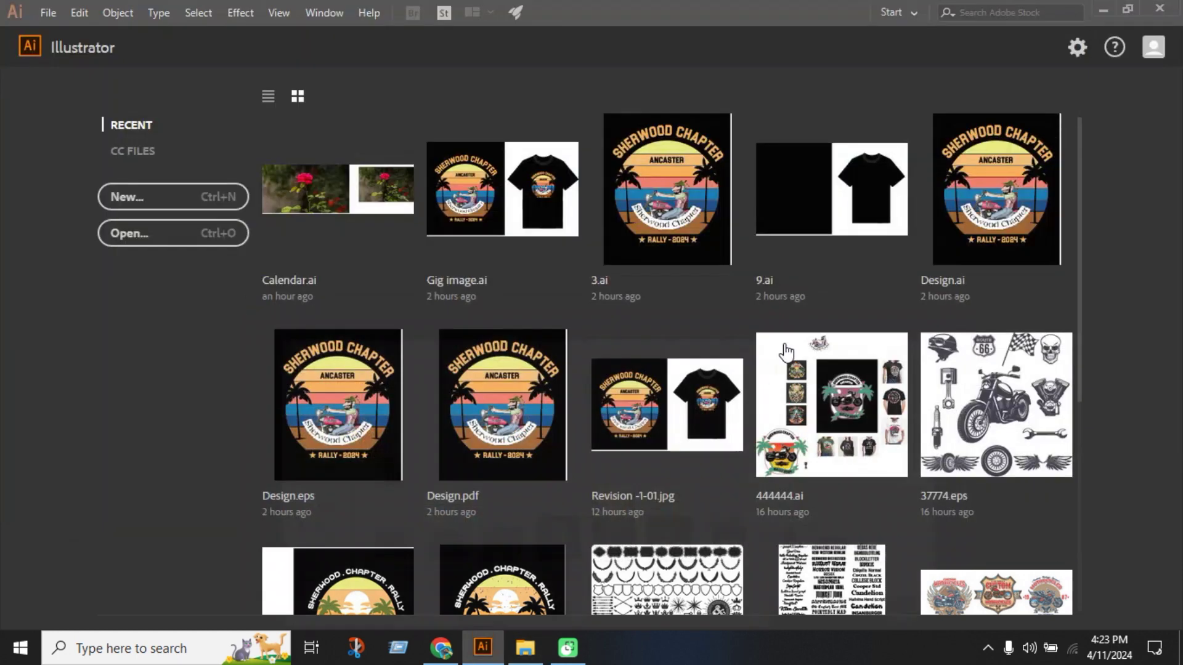
Reopen Calendar.ai from the recent files and check both embedded rose photos by selecting them together, then deselect.
{"action": "left_click", "coordinate": [341, 223]}
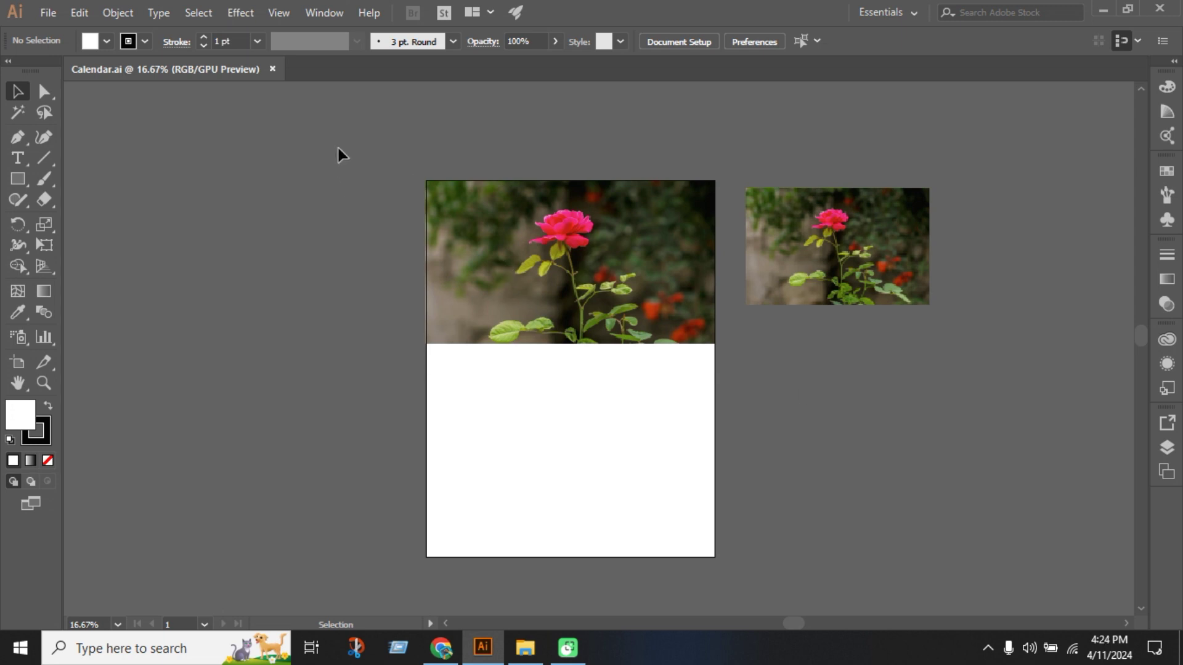
{"action": "left_click_drag", "start_coordinate": [338, 148], "coordinate": [958, 408]}
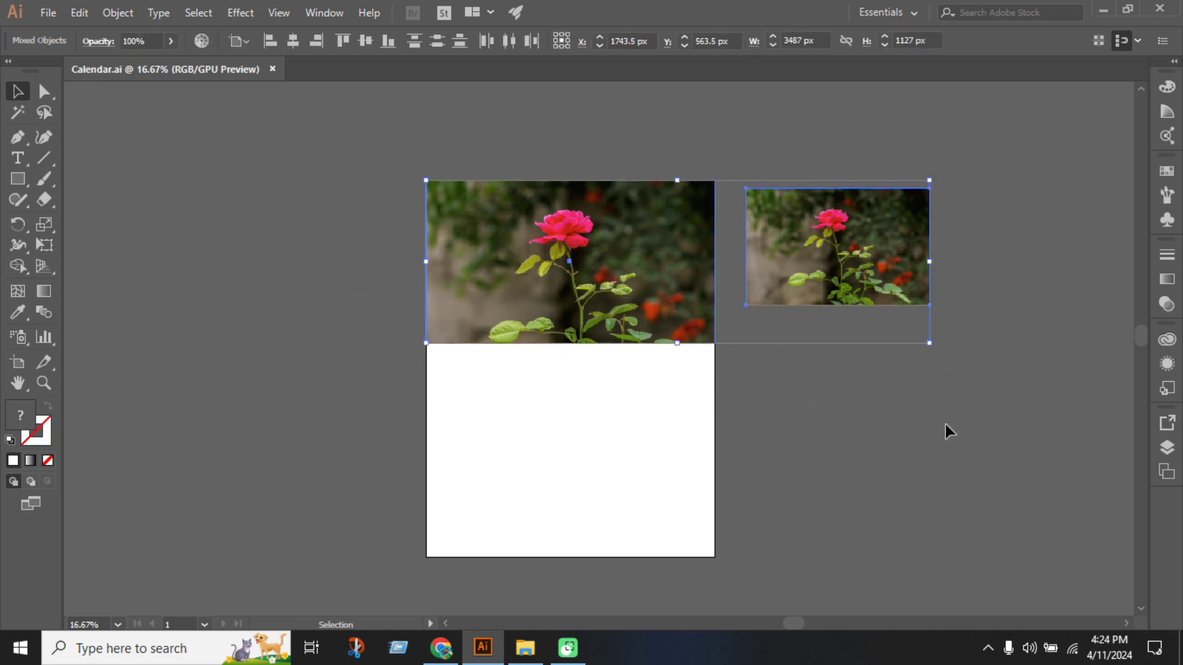
{"action": "left_click", "coordinate": [928, 420]}
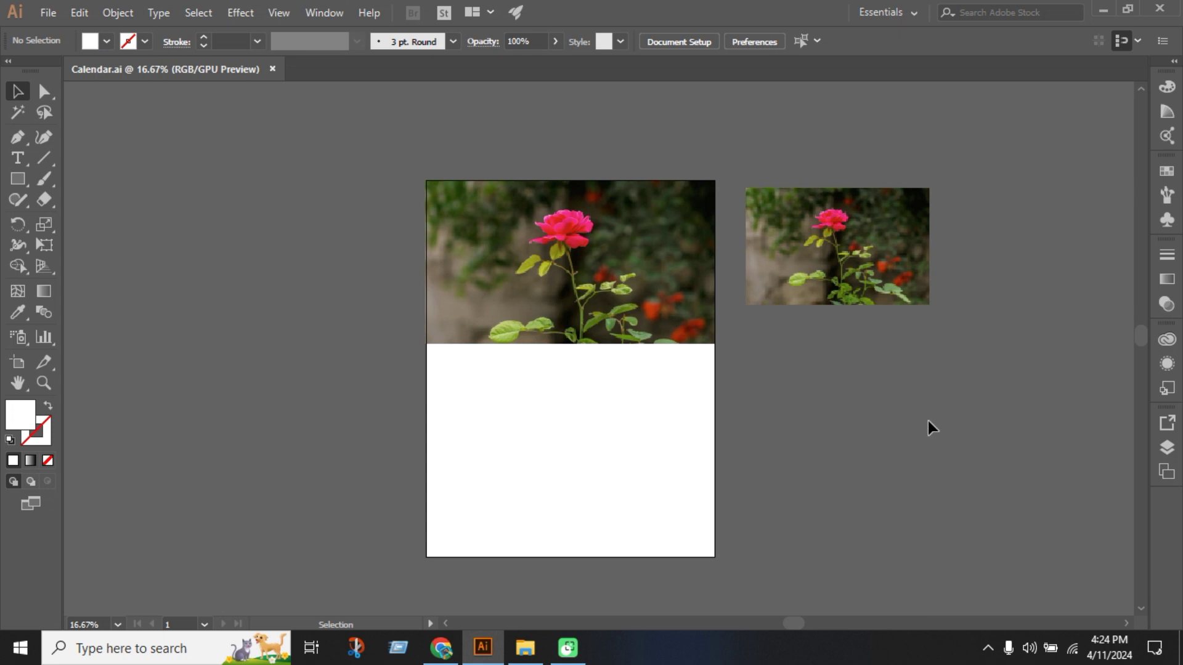